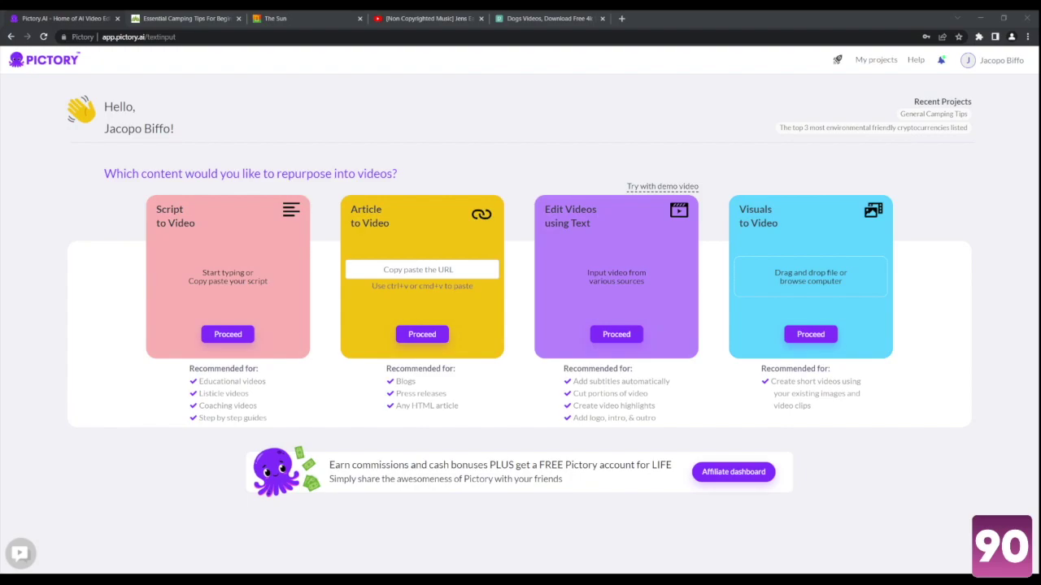
Start a new Script to Video project from the Pictory home page.
left_click(217, 333)
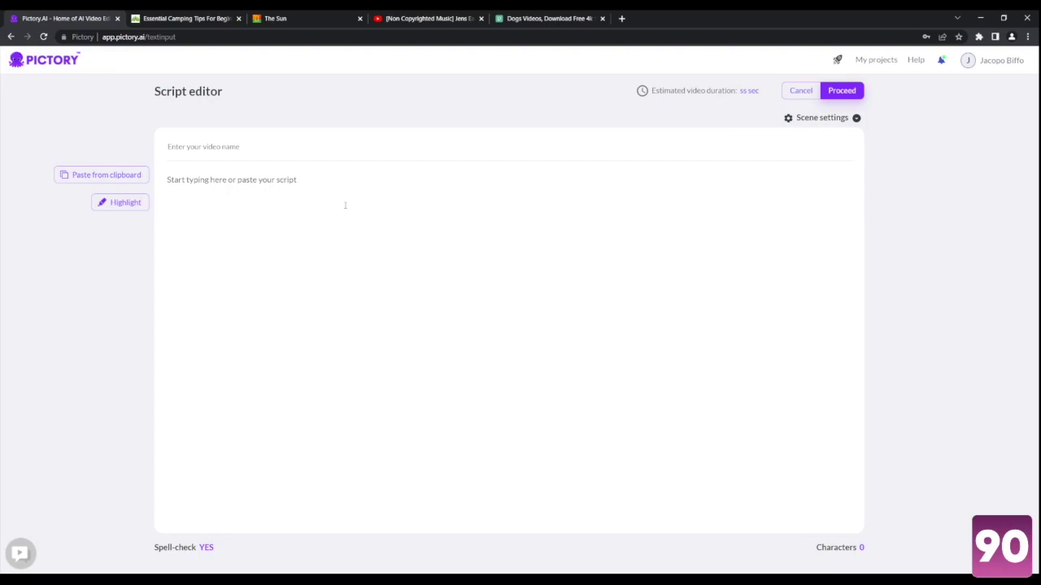
Paste the copied camping tips article text into the empty script editor.
left_click(338, 175)
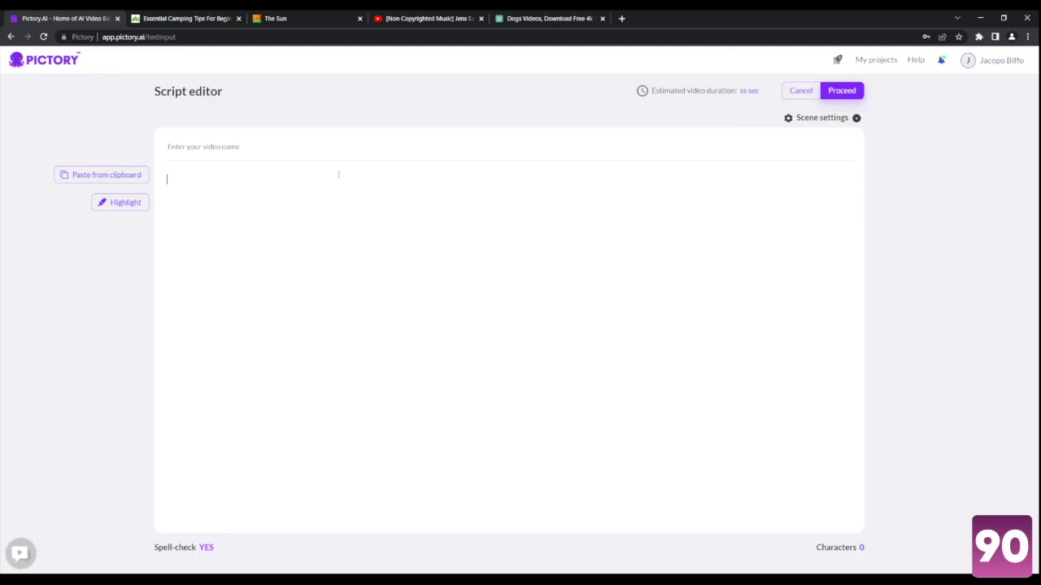
left_click(177, 18)
scroll(128, 228, "up", 5)
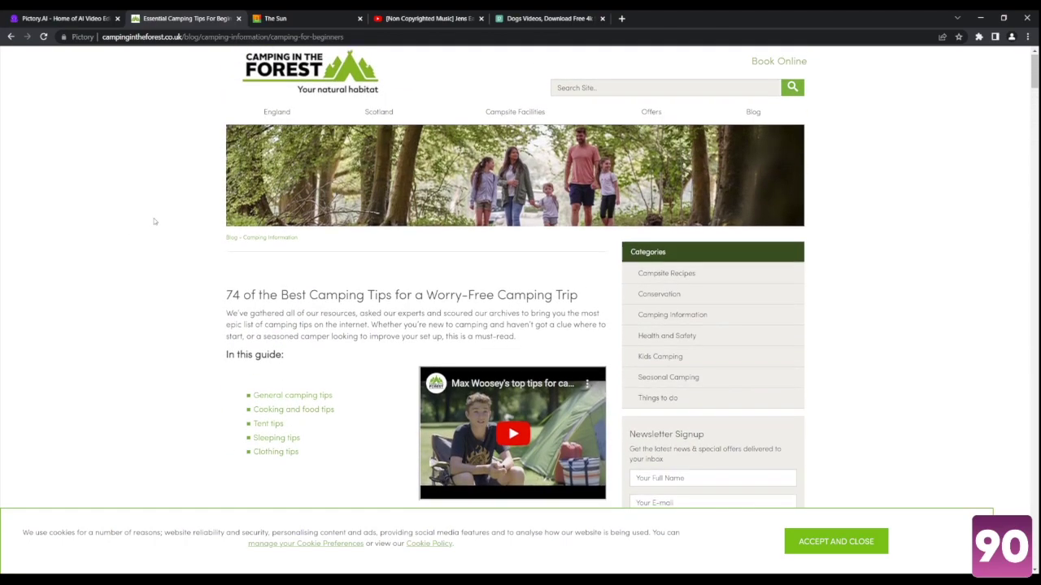
scroll(155, 219, "down", 4)
scroll(171, 221, "down", 2)
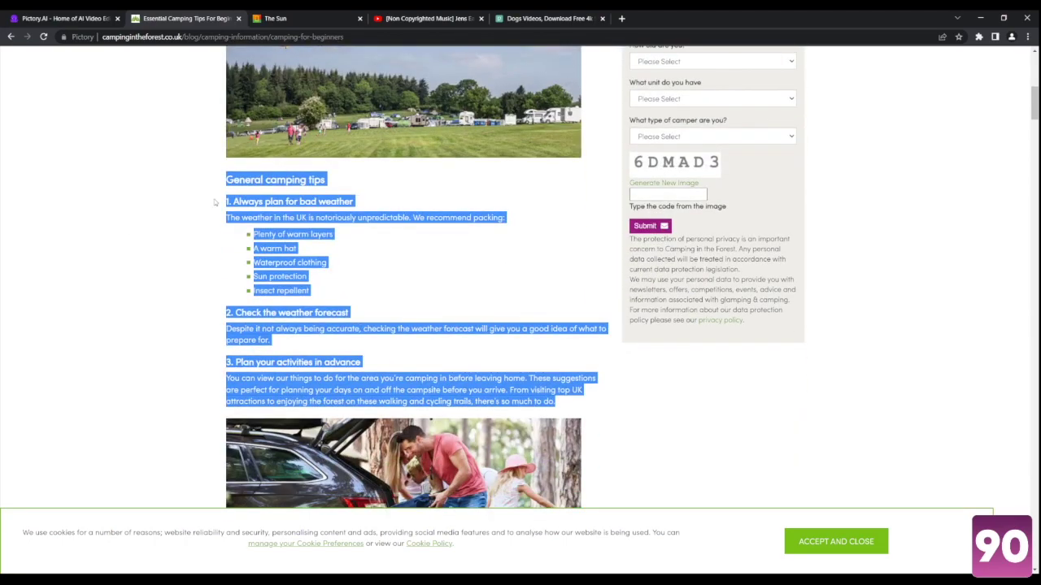
left_click(65, 18)
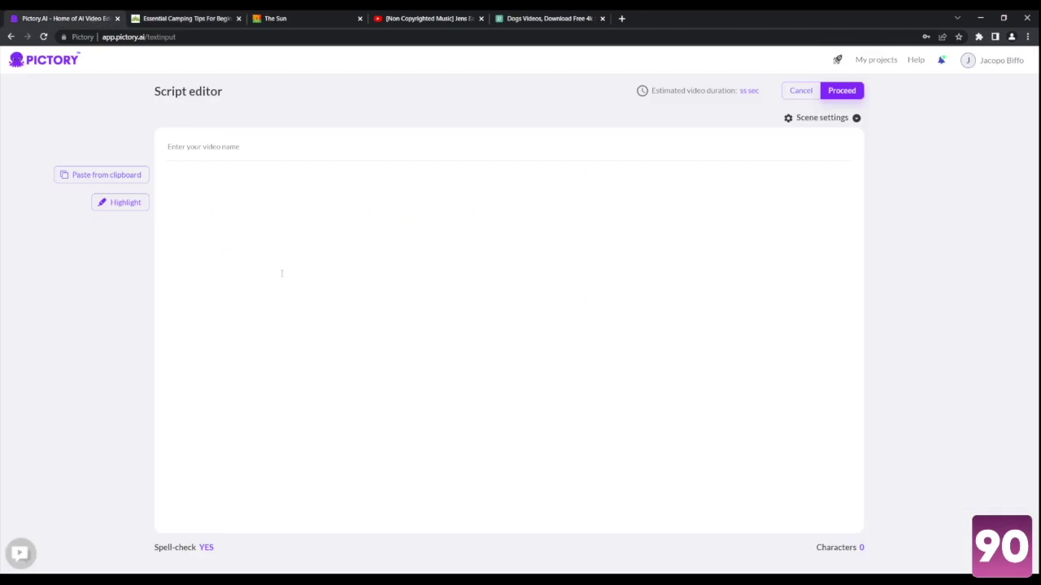
type("General camping tips 1. Always plan for bad weather The weather in the UK is notoriously unpredictable. We recommend packing: Plenty of warm layers A warm hat Waterproof clothing Sun protection Insect repellent 2. Check the weather forecast Despite it not always being accurate, checking the weather forecast will give you a good idea of what to prepare for. 3. Plan your activities in advance You can view our things to do for the area you're camping in before leaving home. These suggestions are perfect for planning your days on and off the campsite before you arrive. From visiting top UK attractions to enjoying the forest on these walking and cycling trails, there's so much to do.")
Move the 'General camping tips' heading into the video name, delete the blank line, and highlight 'weather forecast'.
left_click_drag(345, 186, 166, 190)
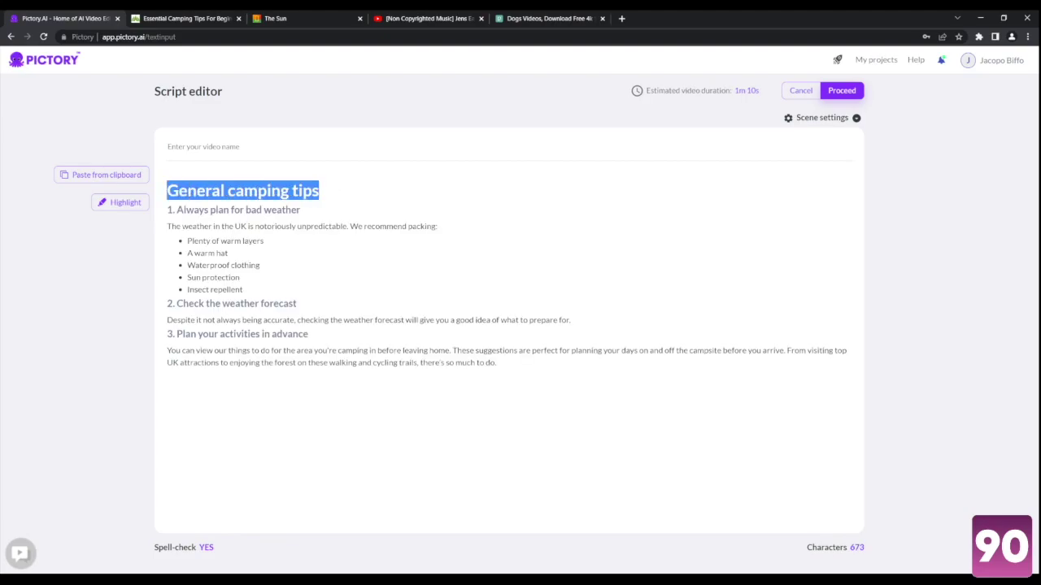
key("ctrl+x")
left_click(244, 148)
key("ctrl+v")
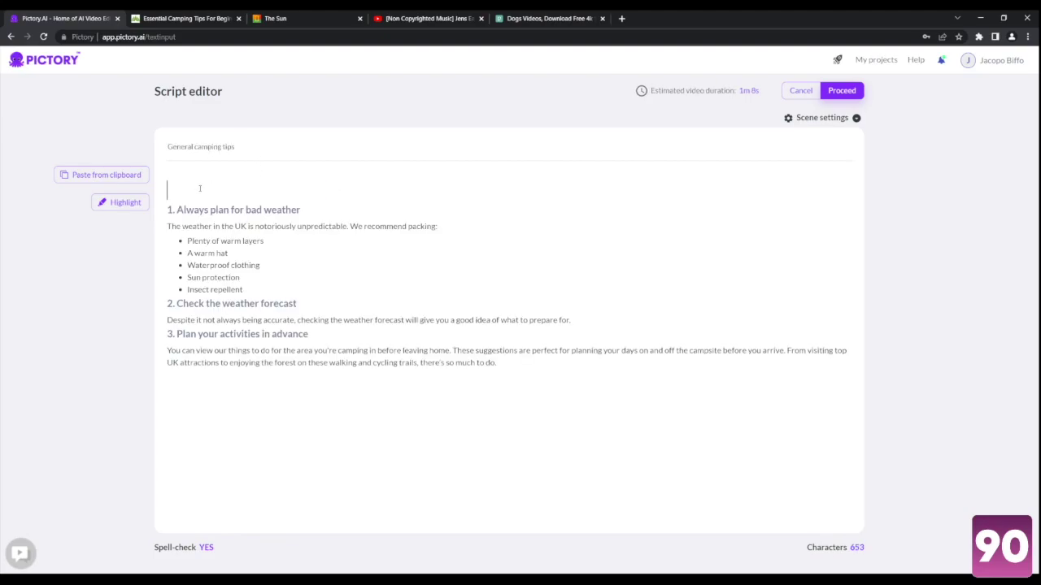
key("Delete")
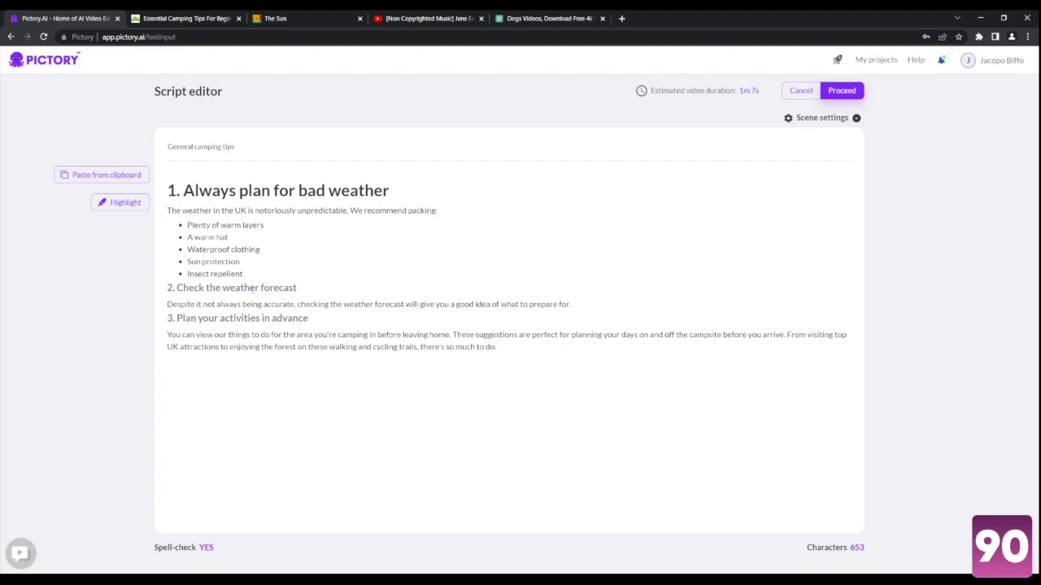
left_click_drag(344, 304, 405, 304)
left_click(126, 202)
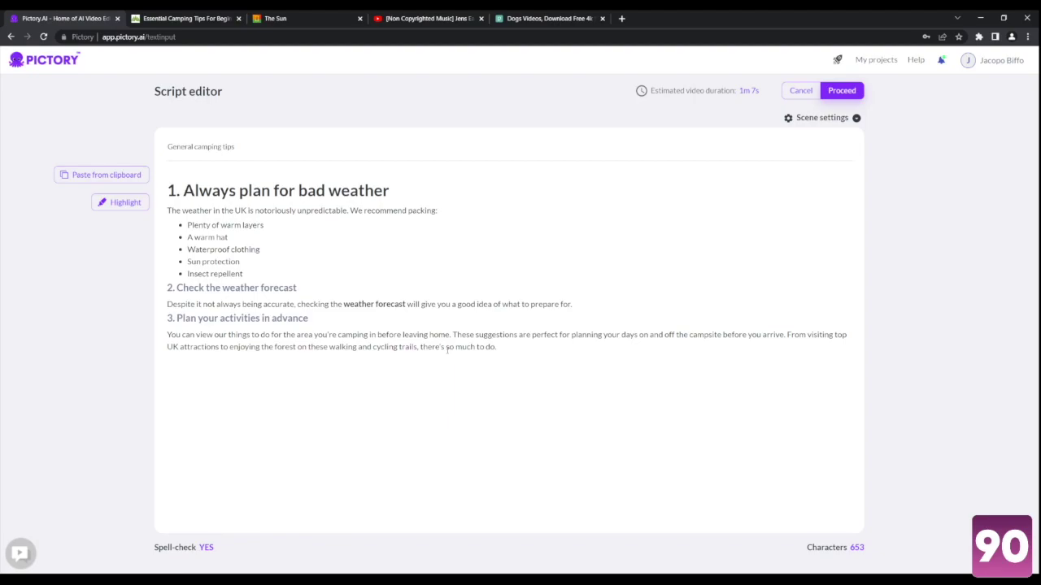
Build the General camping tips storyboard using the Lemon template and the chosen aspect ratio.
left_click(842, 91)
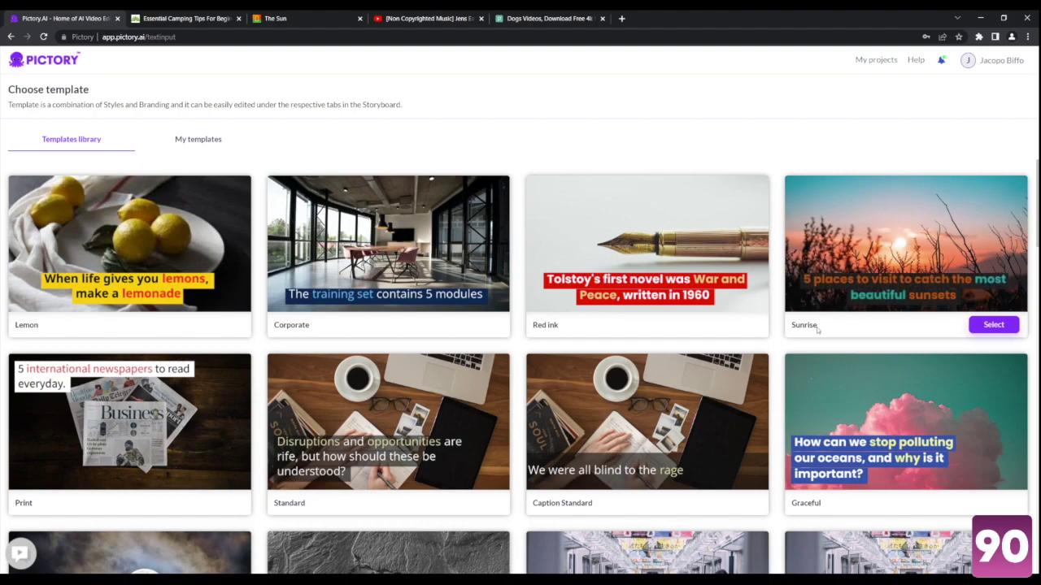
mouse_move(722, 340)
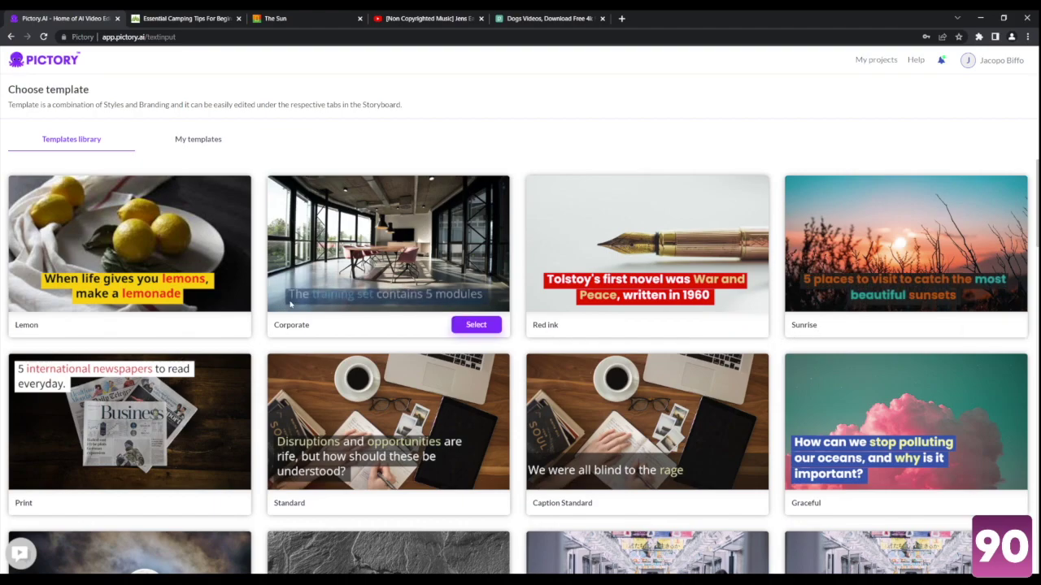
scroll(910, 308, "down", 2)
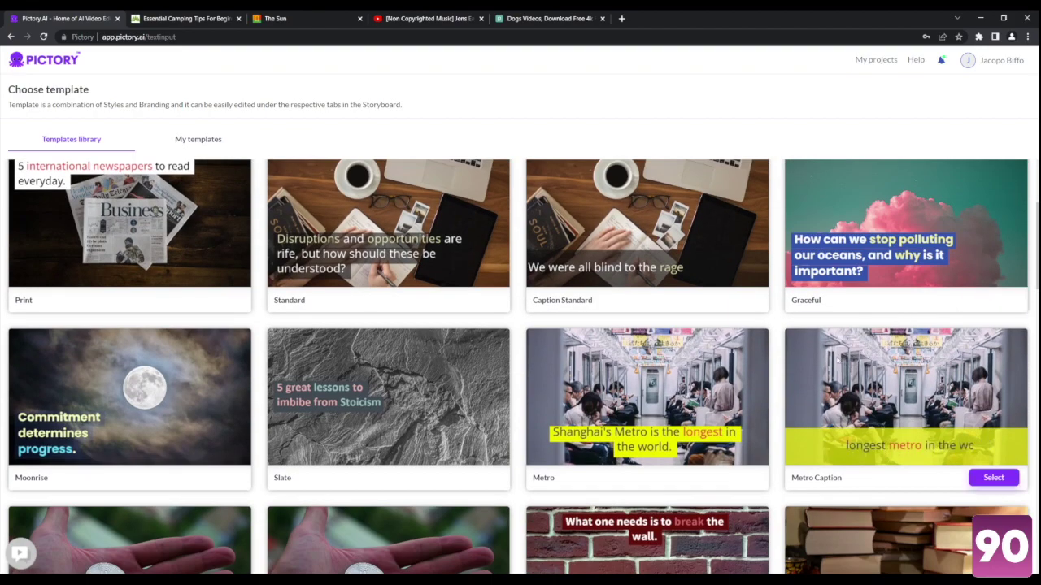
scroll(902, 447, "up", 2)
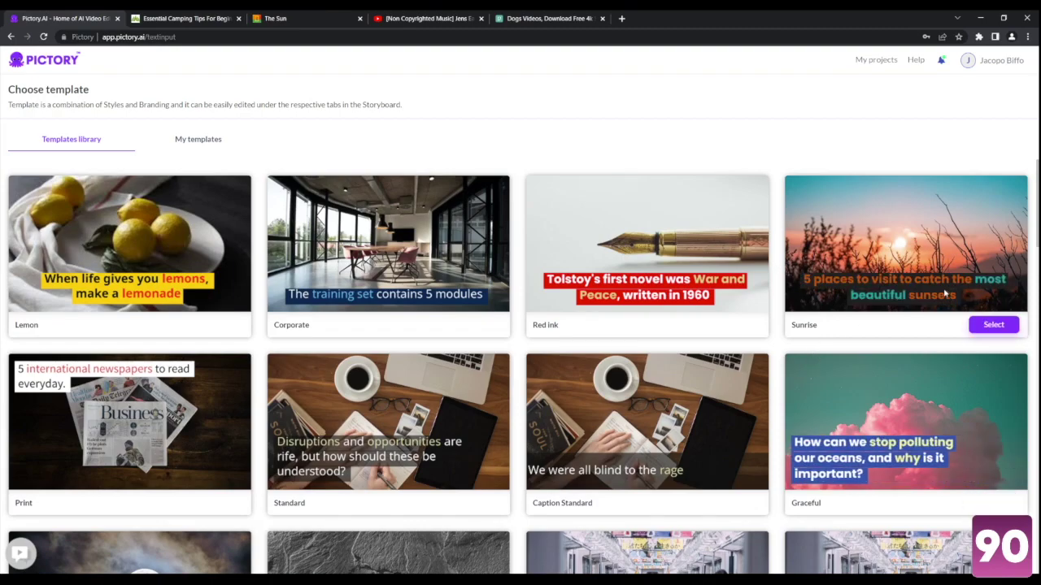
scroll(635, 349, "down", 2)
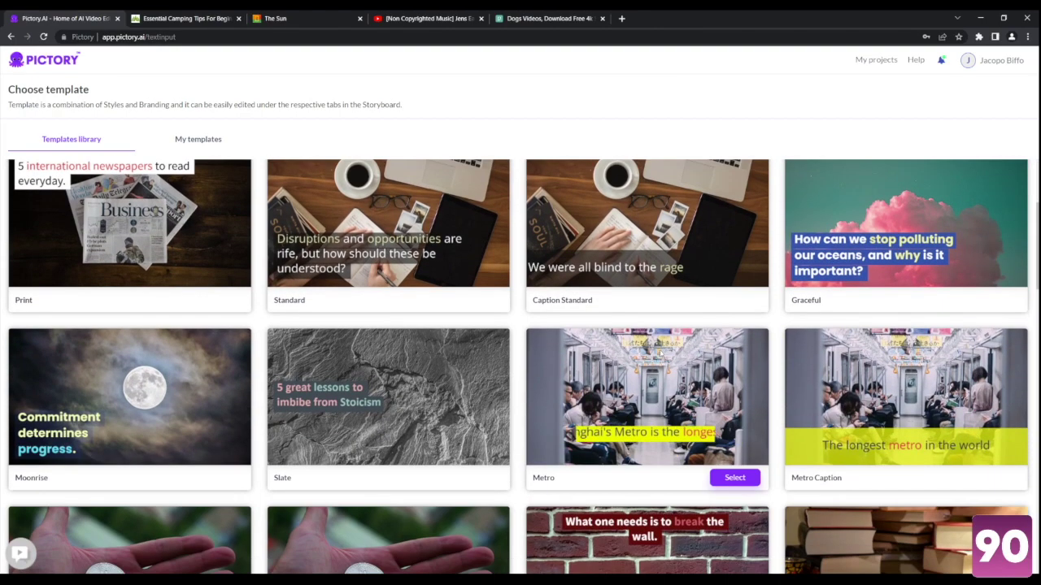
scroll(635, 349, "down", 4)
scroll(484, 329, "down", 2)
scroll(467, 304, "up", 8)
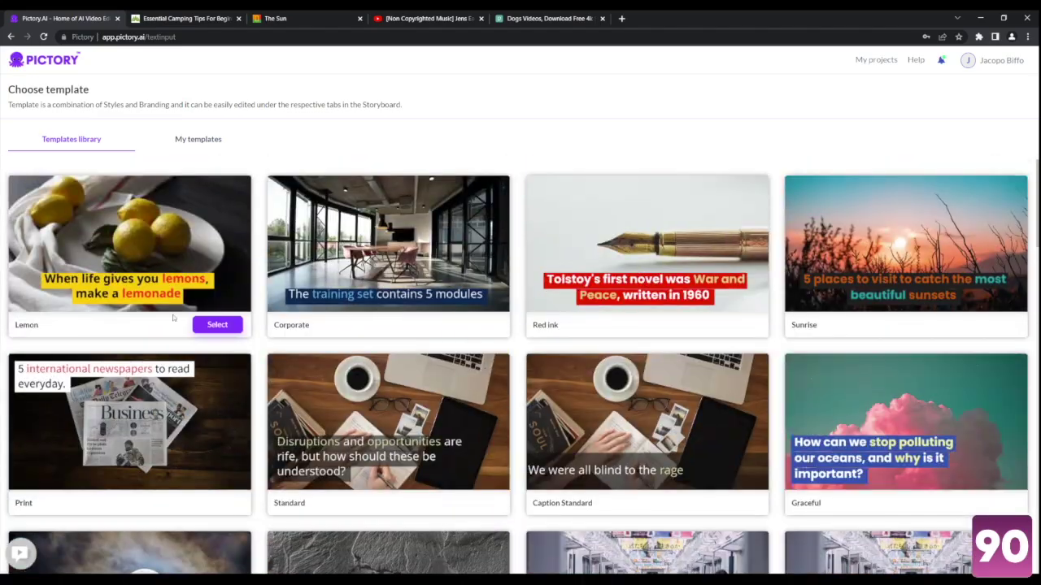
left_click(218, 324)
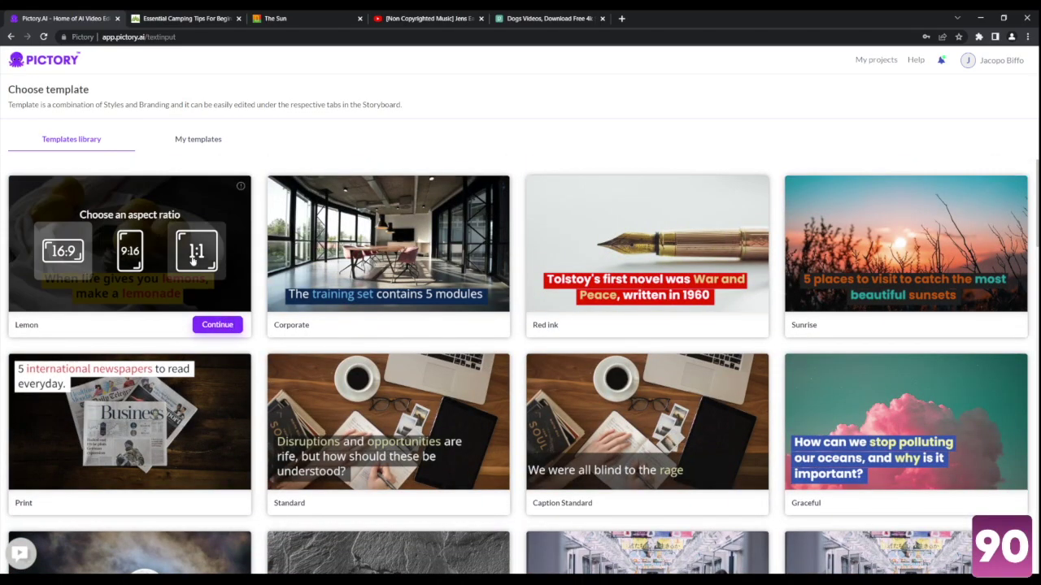
left_click(215, 324)
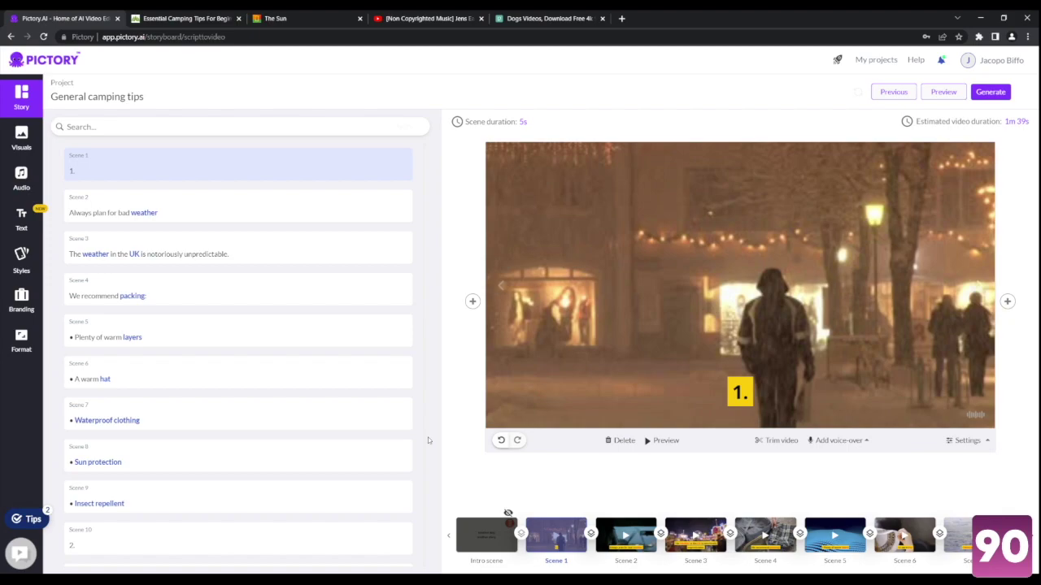
Preview scenes 2 through 7, then the later scenes, including Plan your activities and Scene 15.
left_click(611, 550)
left_click(690, 553)
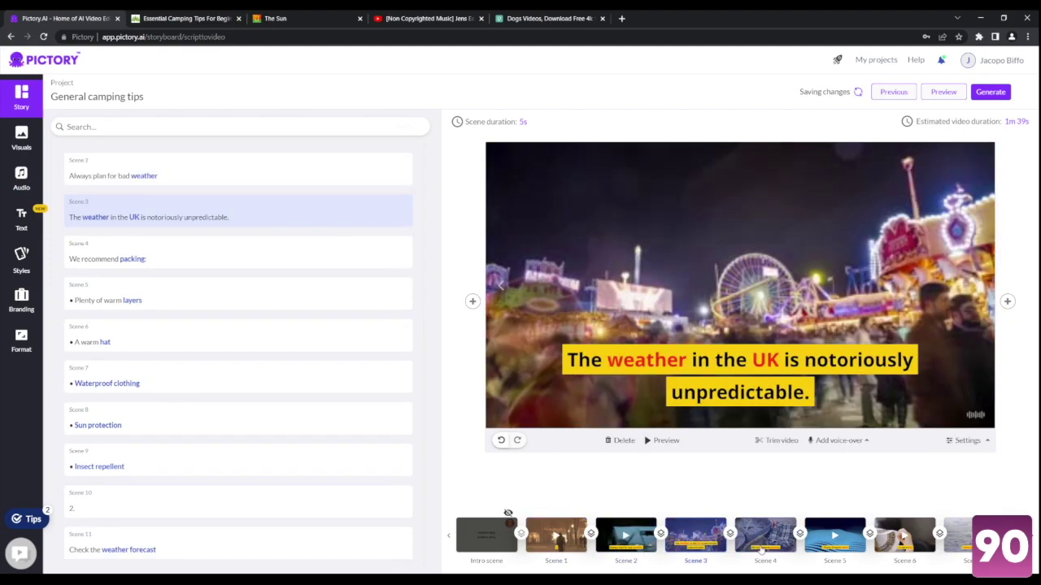
left_click(764, 537)
left_click(834, 537)
left_click(904, 537)
left_click(968, 536)
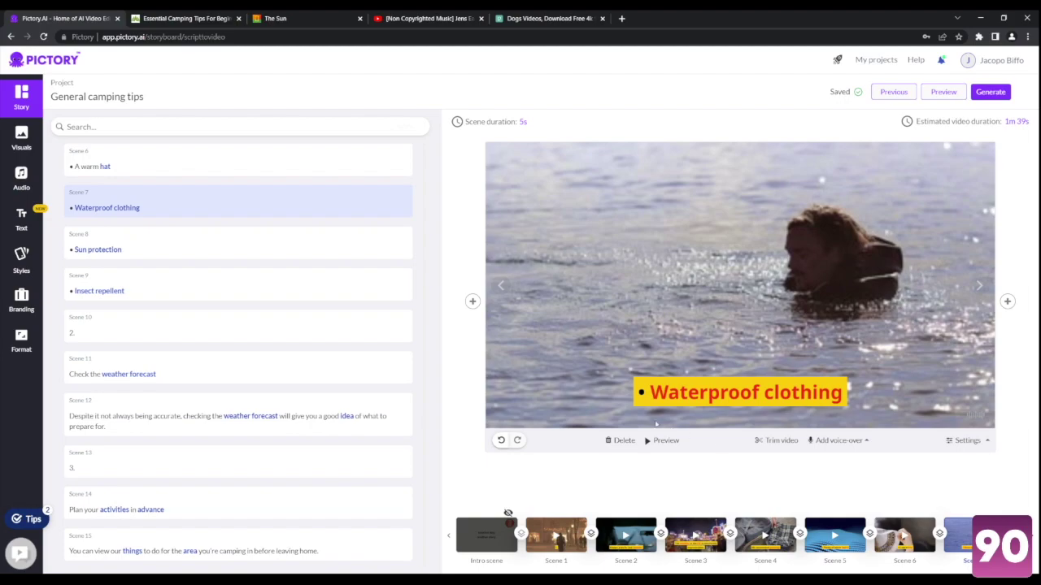
left_click(1034, 539)
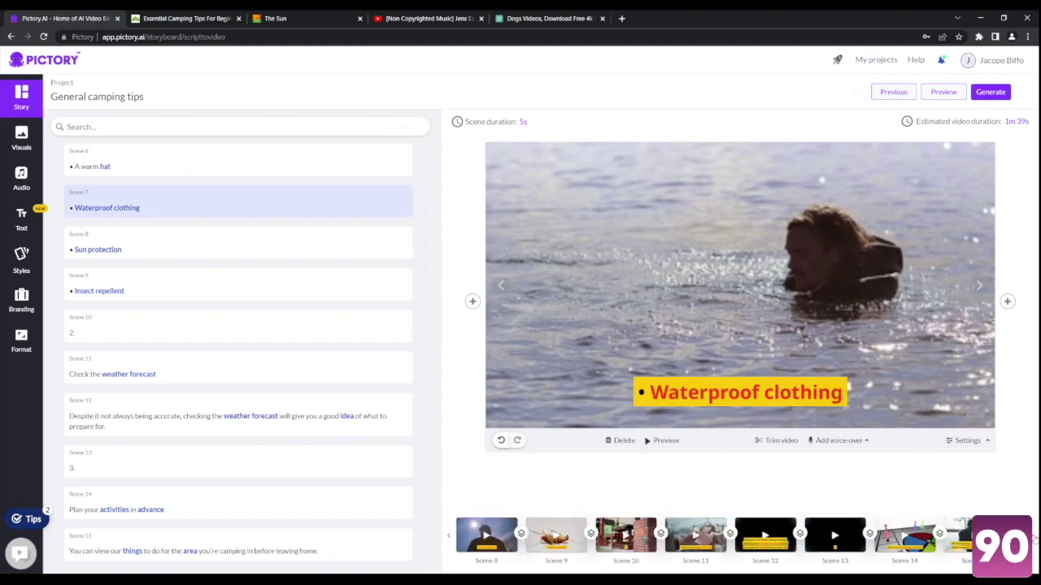
left_click(904, 536)
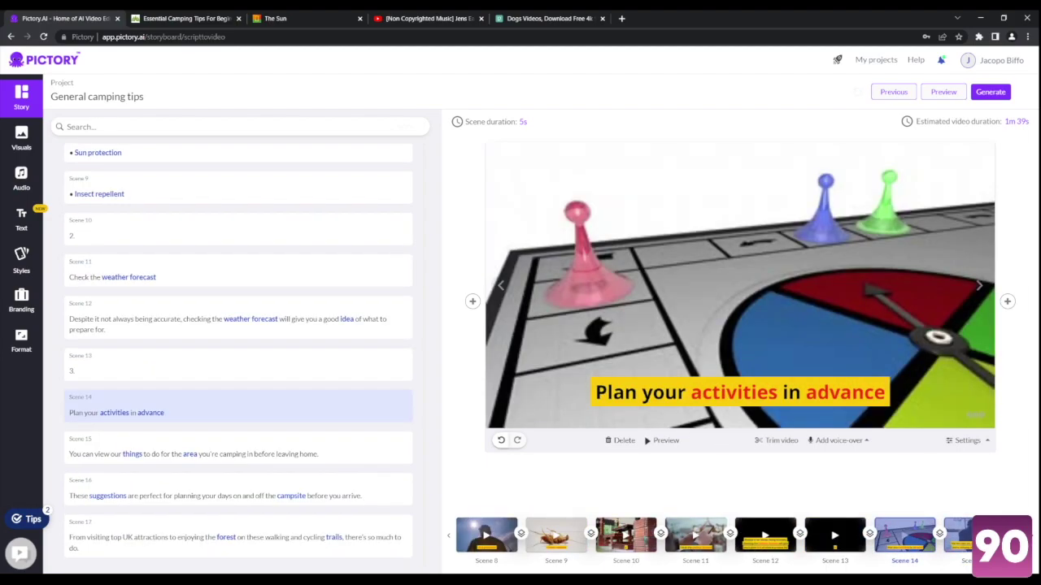
left_click(964, 537)
left_click(1035, 538)
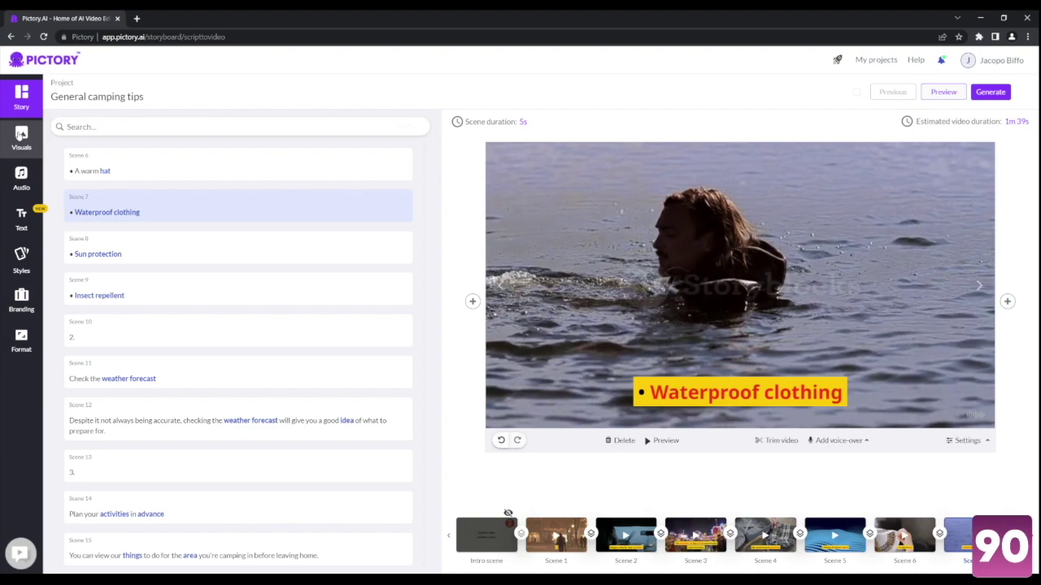
Search the visuals library for 'waterproof' and apply the raincoat clip to the scene.
left_click(21, 136)
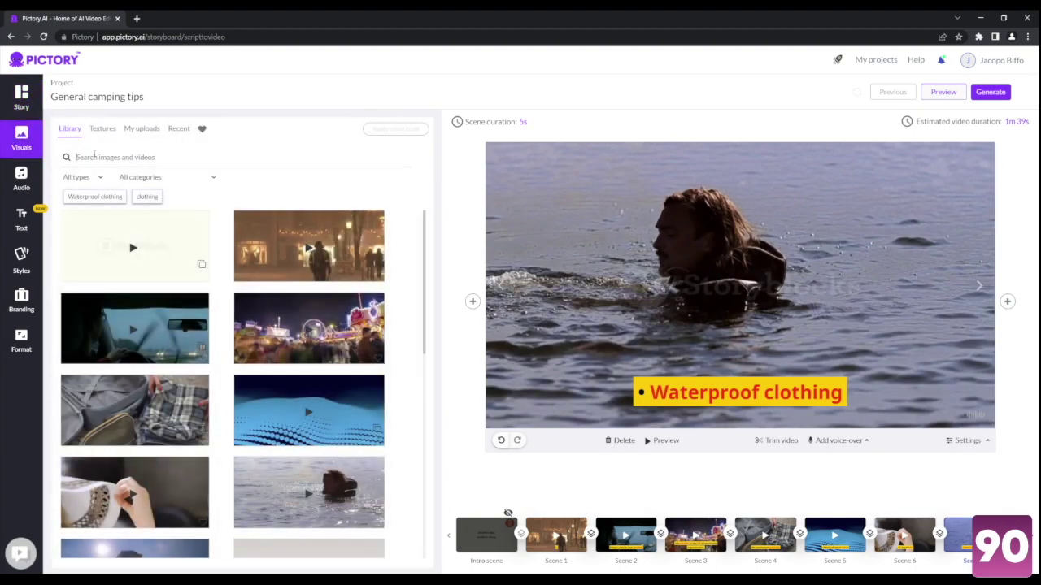
left_click(95, 156)
type("waterproof")
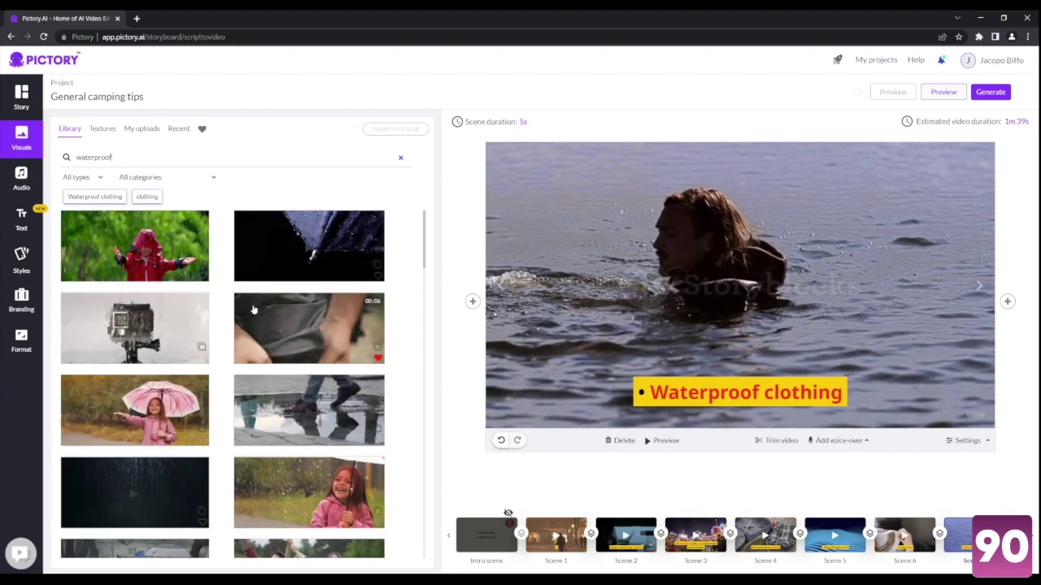
scroll(260, 313, "down", 6)
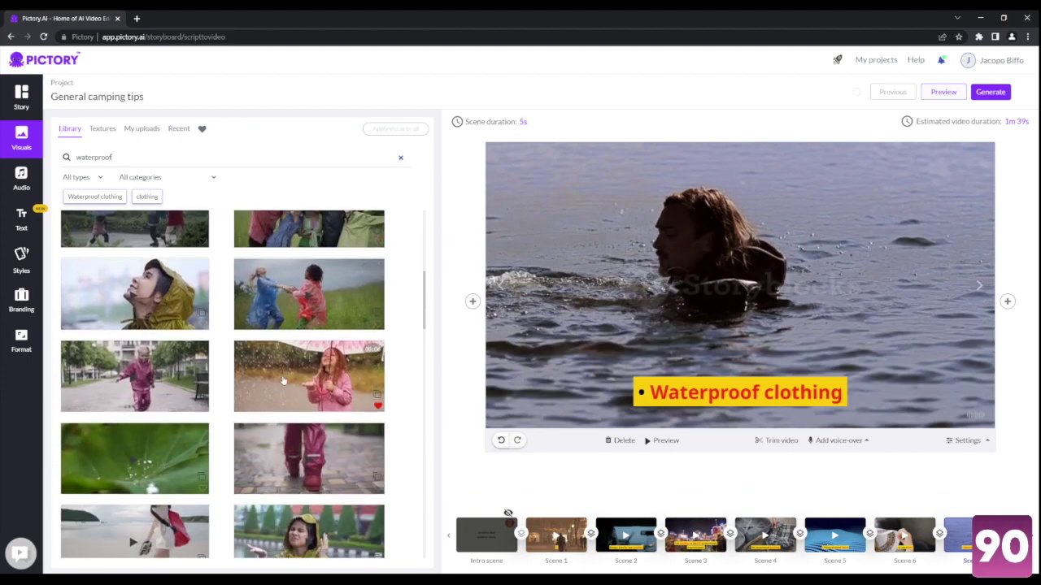
scroll(283, 380, "down", 3)
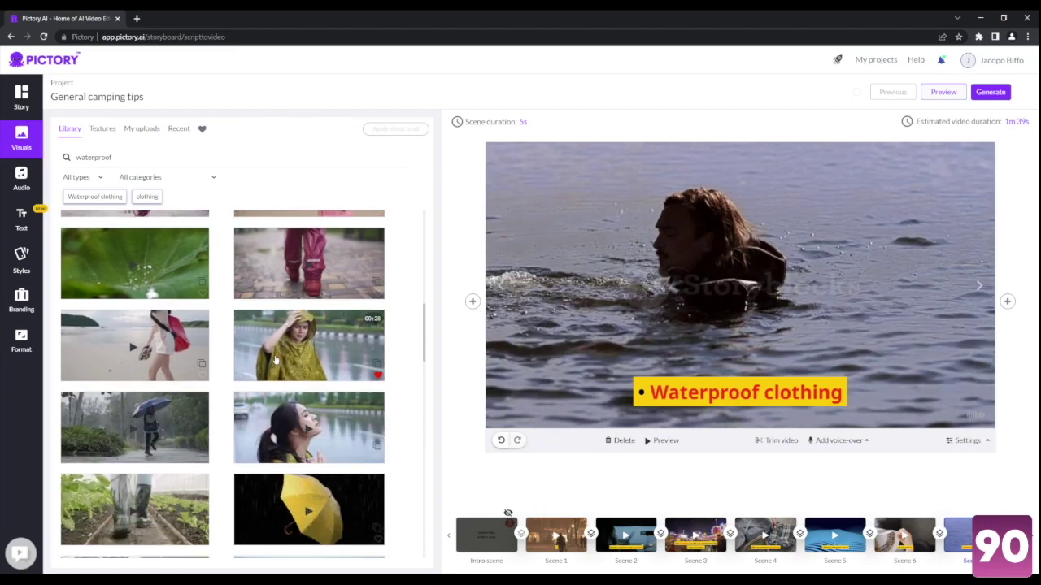
left_click(275, 360)
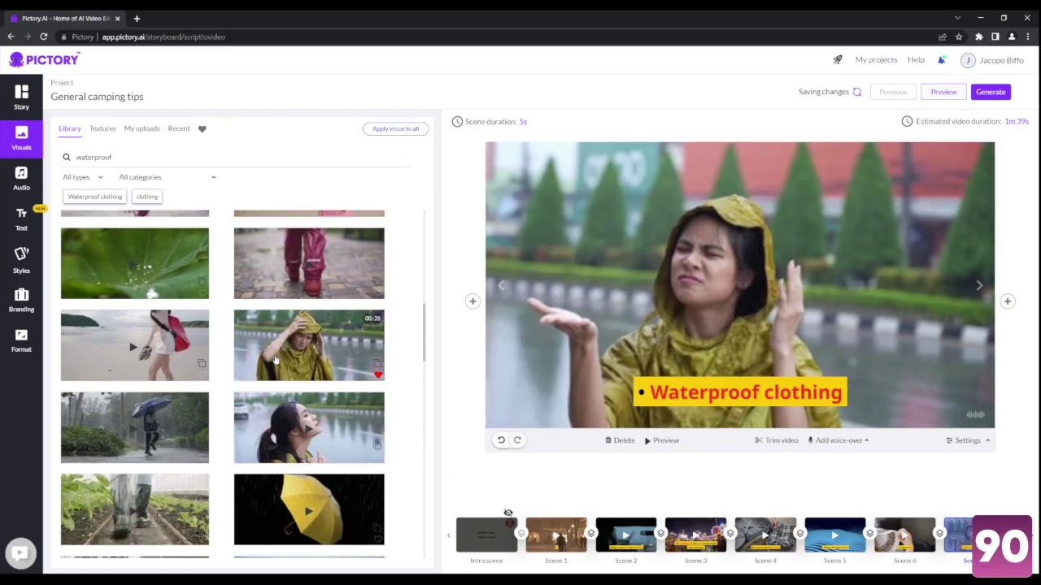
Swap the scene's visual for the clip of a person walking under an umbrella in rain.
scroll(280, 374, "down", 3)
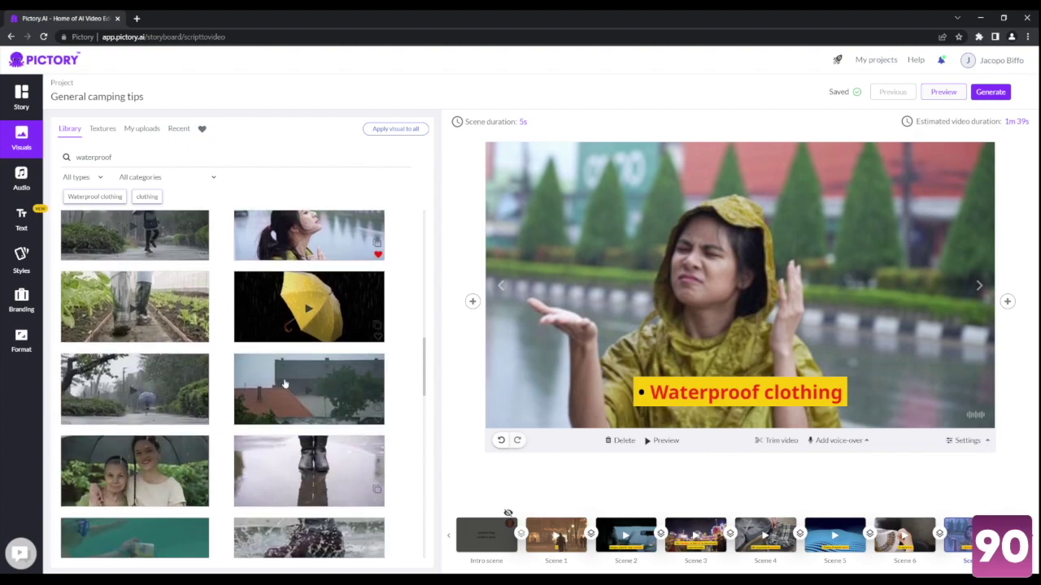
scroll(286, 387, "up", 2)
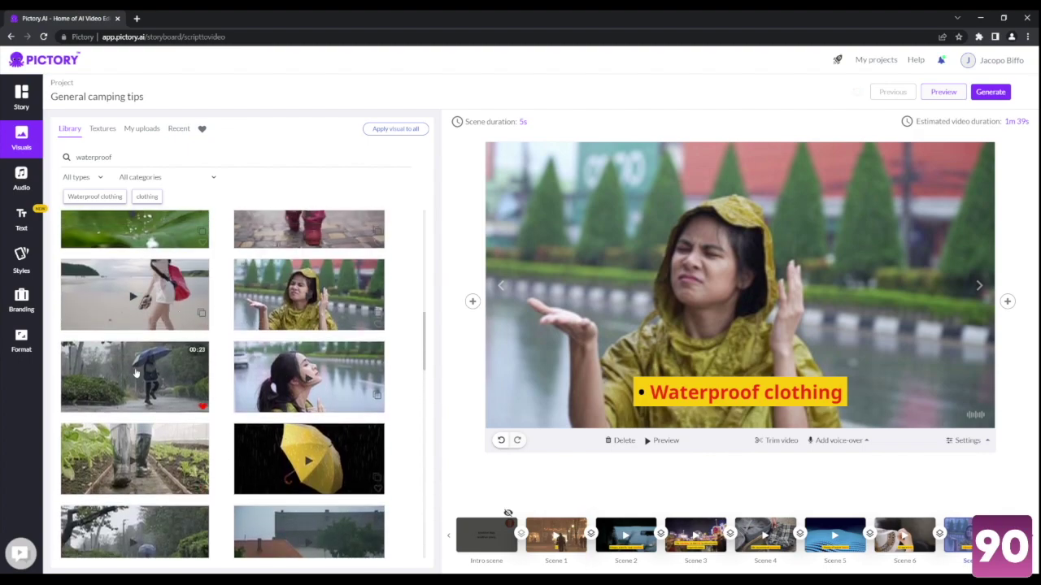
left_click(136, 372)
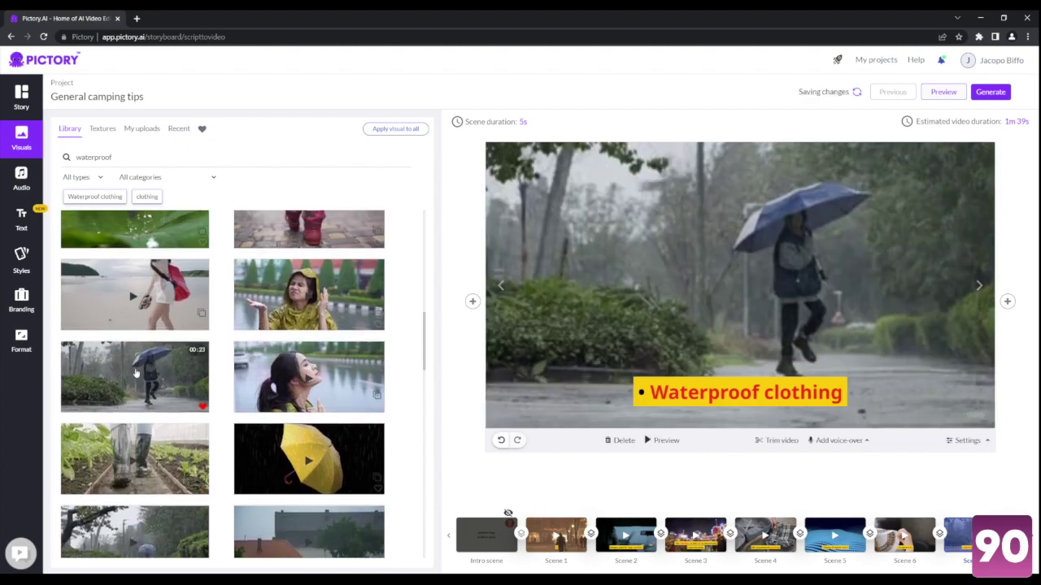
left_click(691, 392)
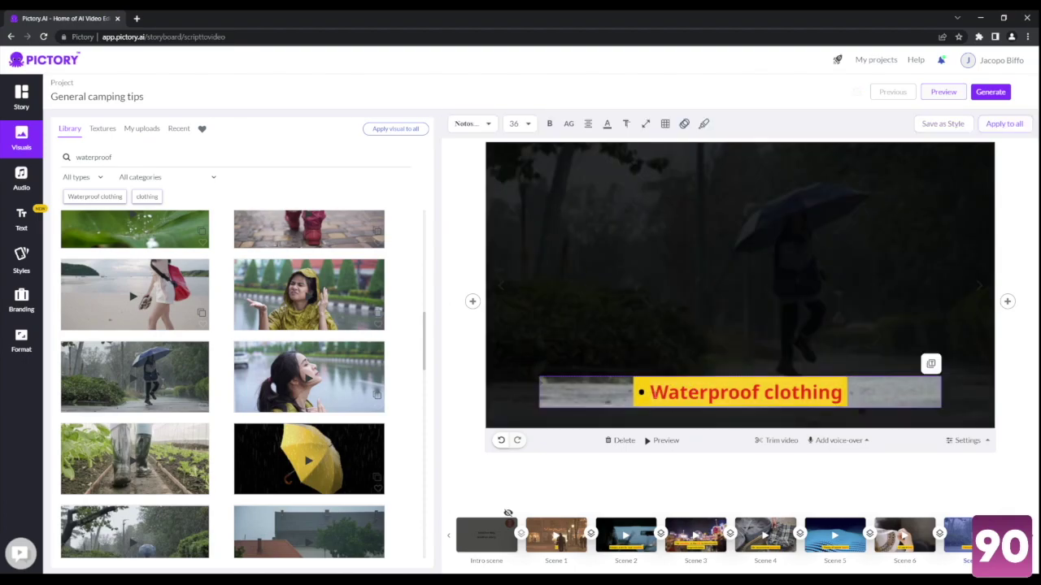
Set the Waterproof clothing caption text to Arial Bold at size 20.
left_click_drag(649, 392, 846, 393)
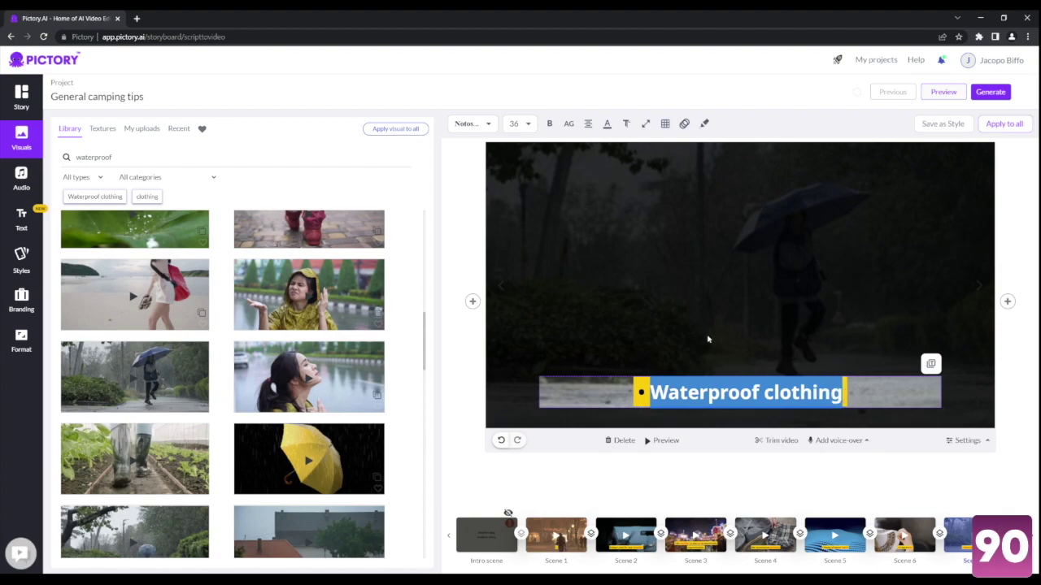
left_click(492, 126)
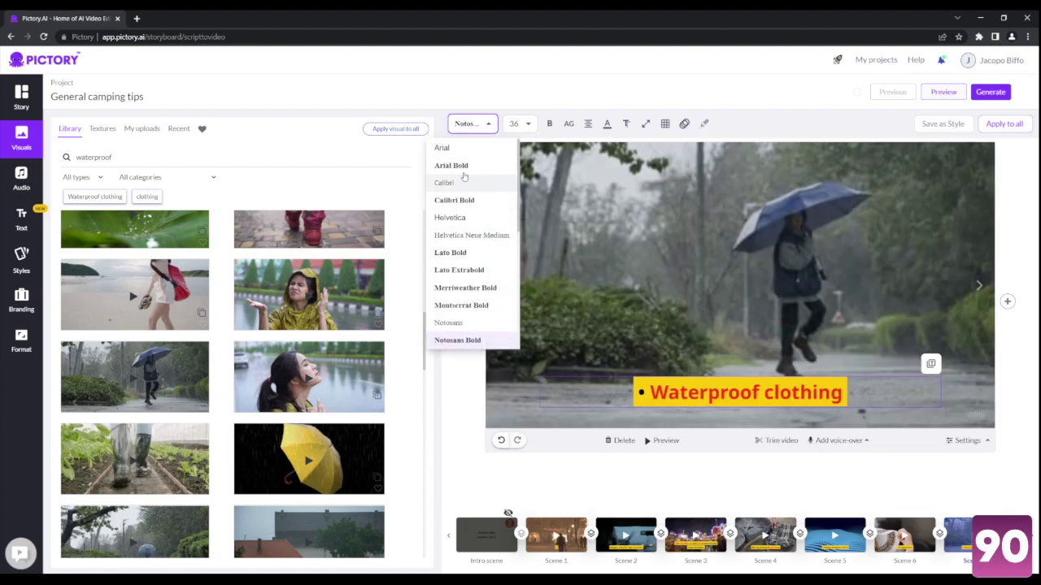
left_click(463, 167)
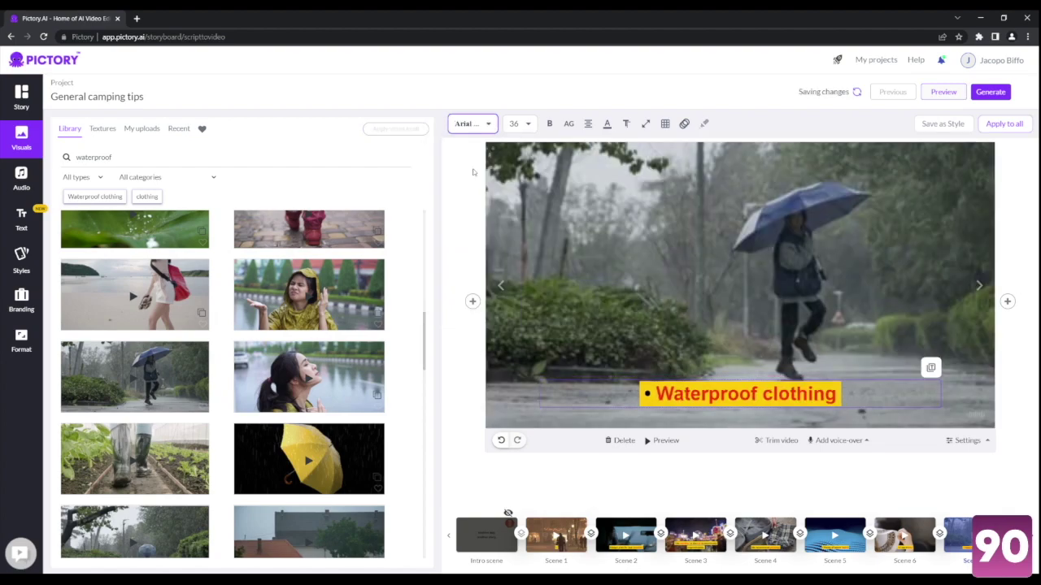
left_click(525, 126)
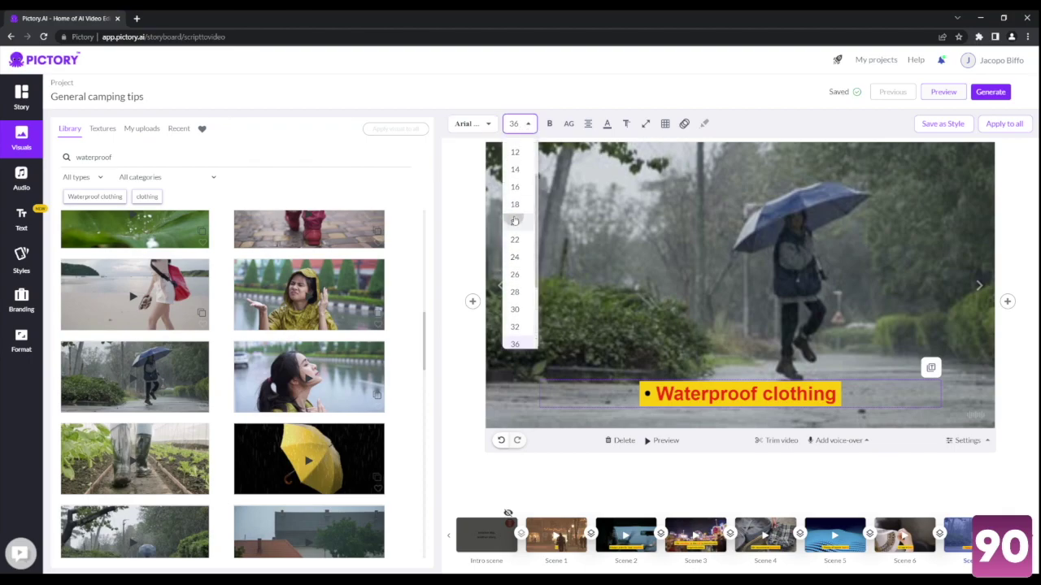
left_click(513, 219)
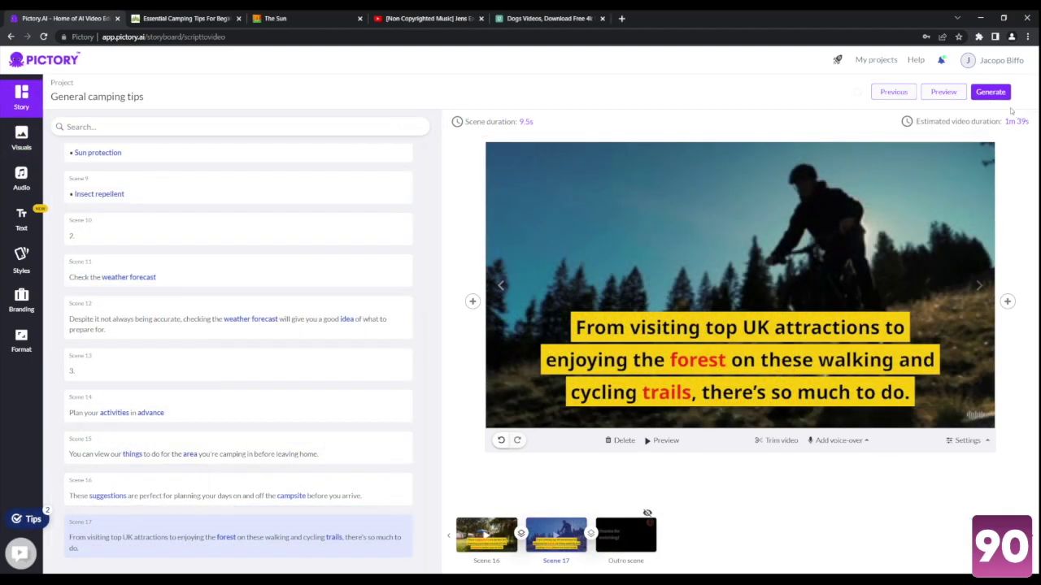
Generate the General camping tips video and go back to the Pictory home page.
left_click(997, 95)
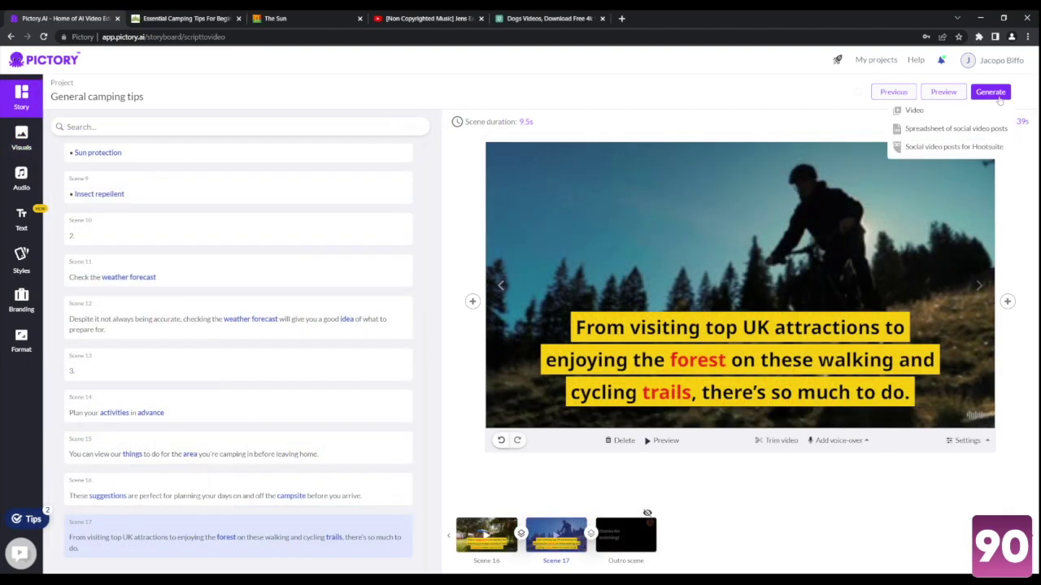
left_click(911, 112)
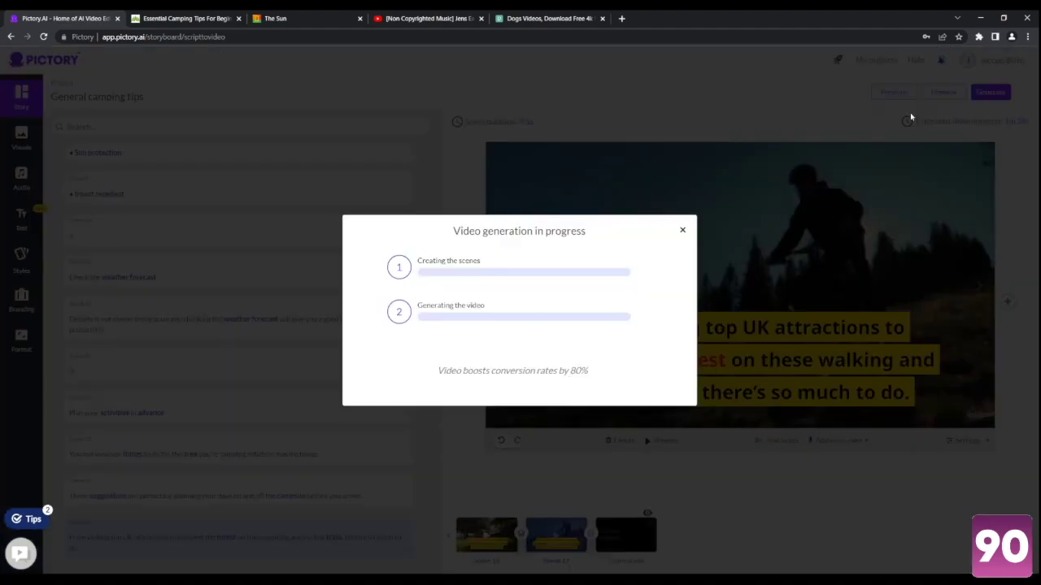
left_click(682, 231)
left_click(48, 60)
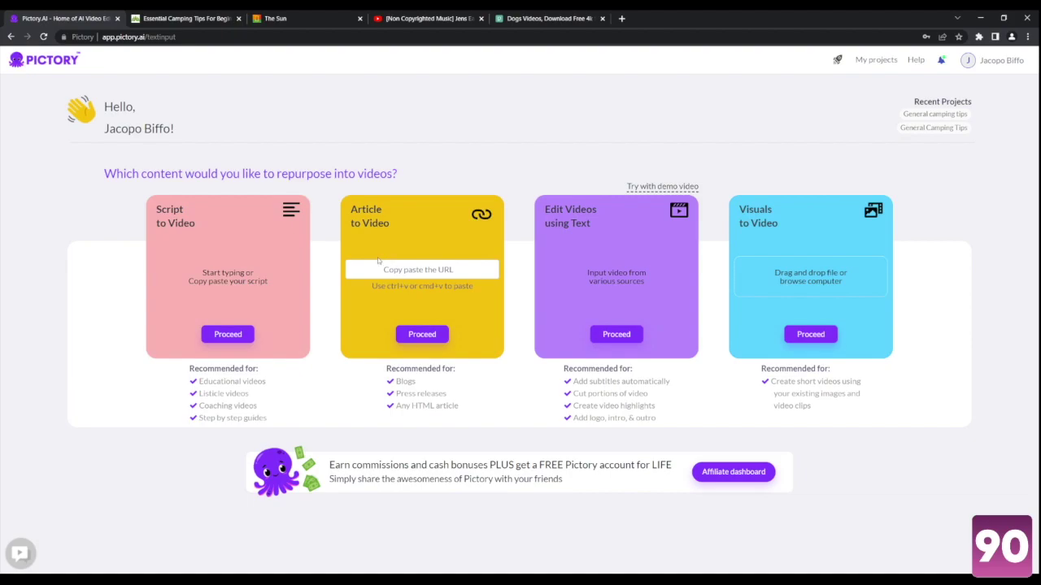
Copy the web address of The Sun article from its browser tab.
left_click(439, 345)
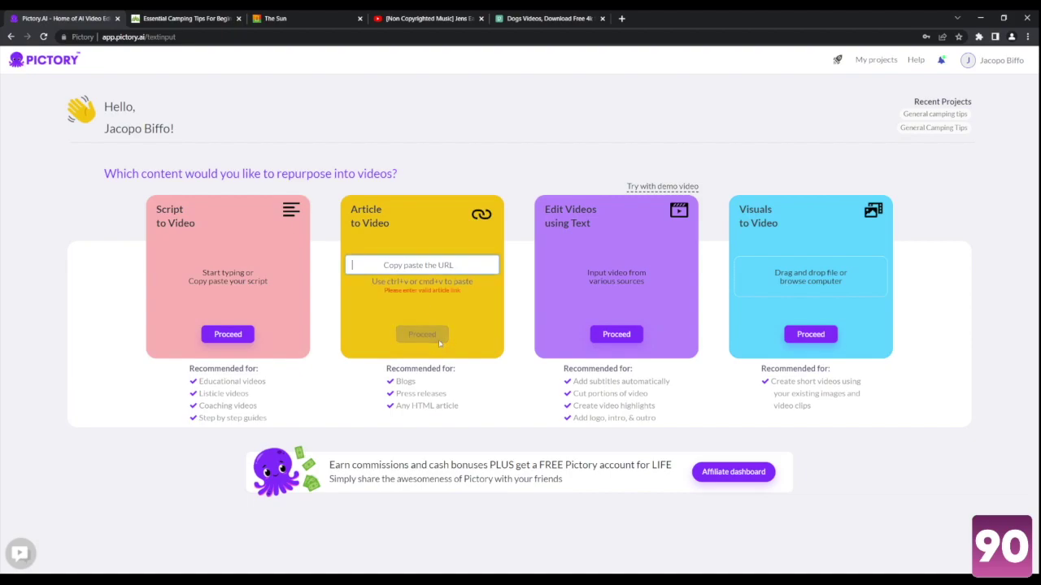
left_click(219, 18)
left_click(275, 18)
left_click(304, 36)
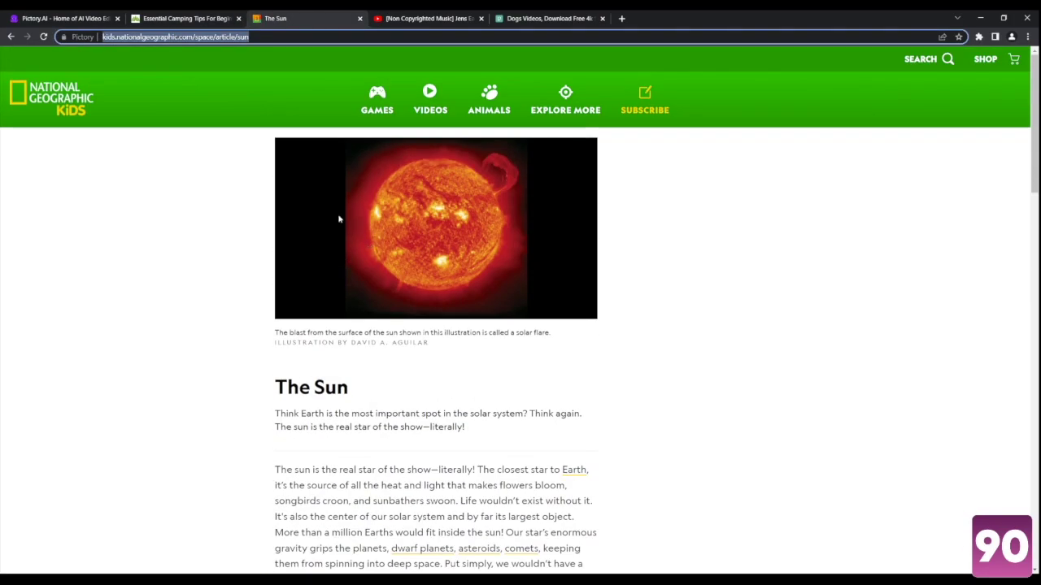
left_click(305, 37)
key("ctrl+a")
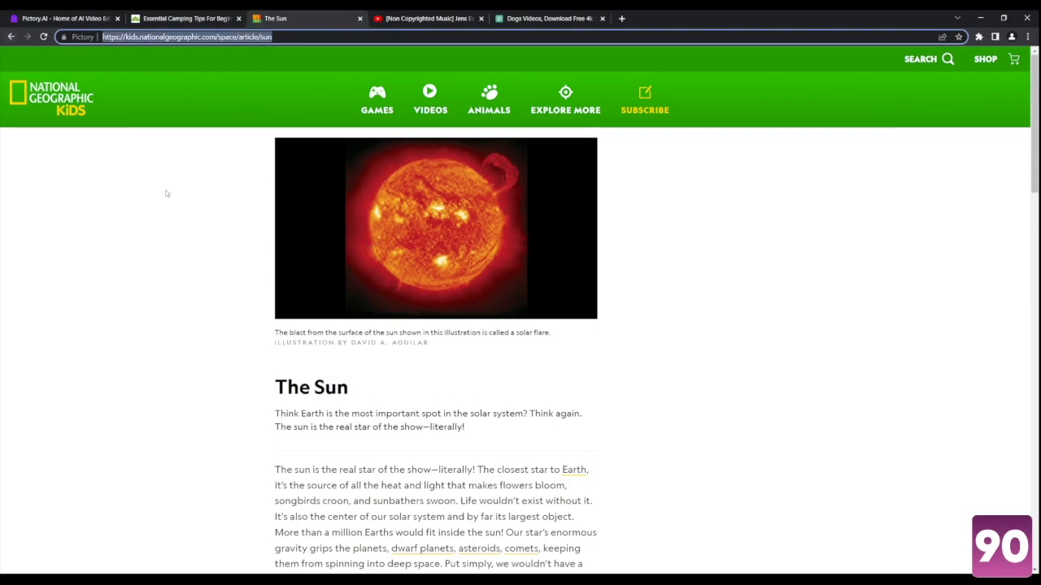
Paste The Sun article's address into Article to Video and create the summarised project.
left_click(199, 326)
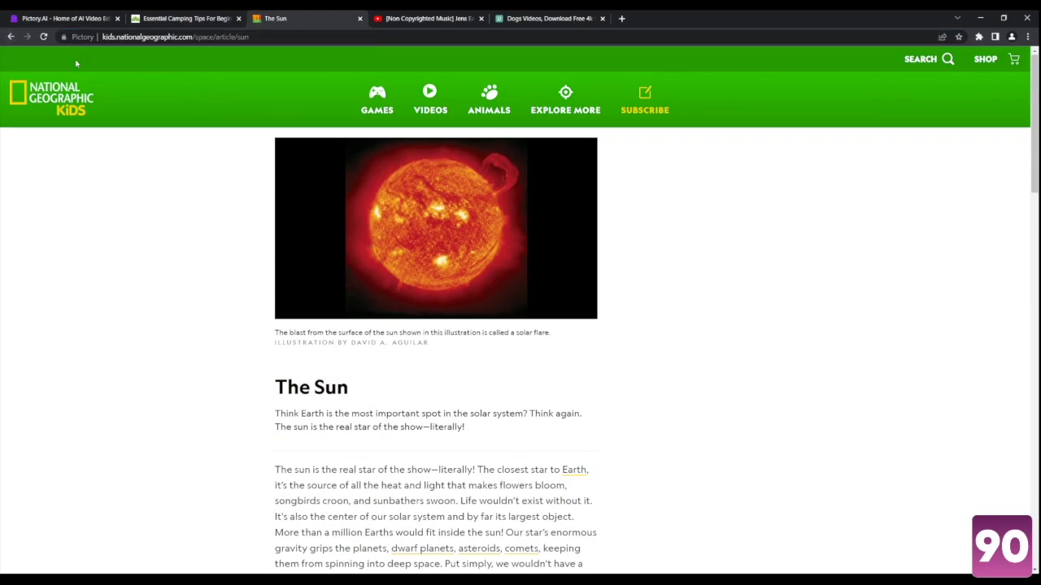
left_click(61, 18)
key("ctrl+v")
left_click(436, 340)
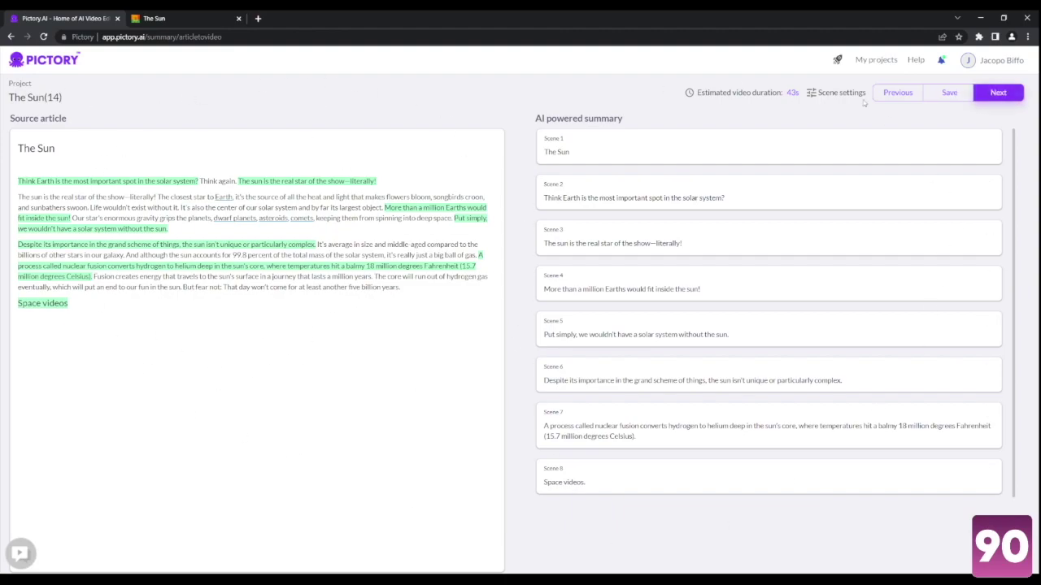
Accept the eight-scene summary and build The Sun storyboard with the Metro template.
left_click(995, 95)
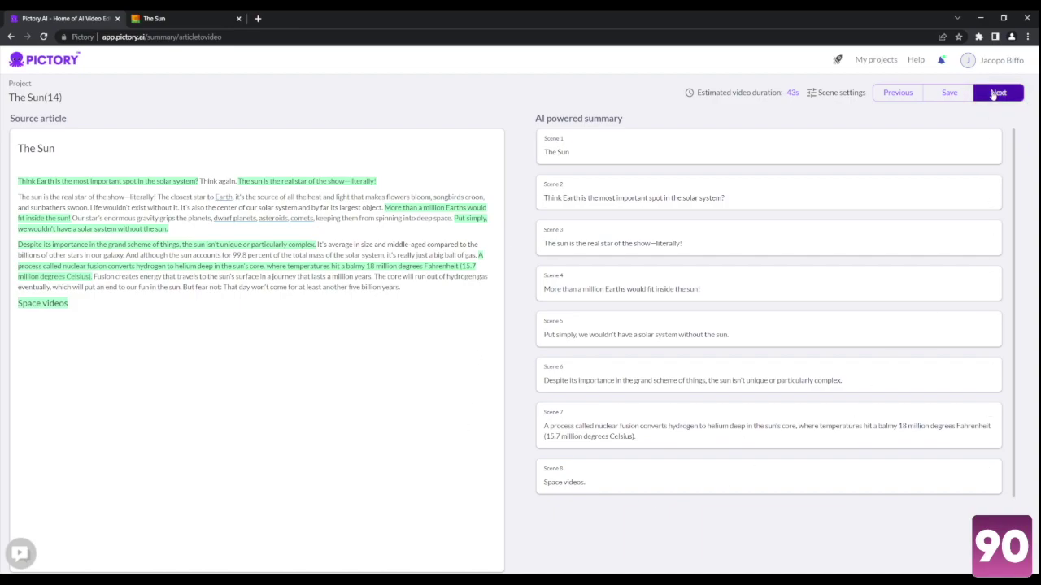
scroll(766, 283, "down", 4)
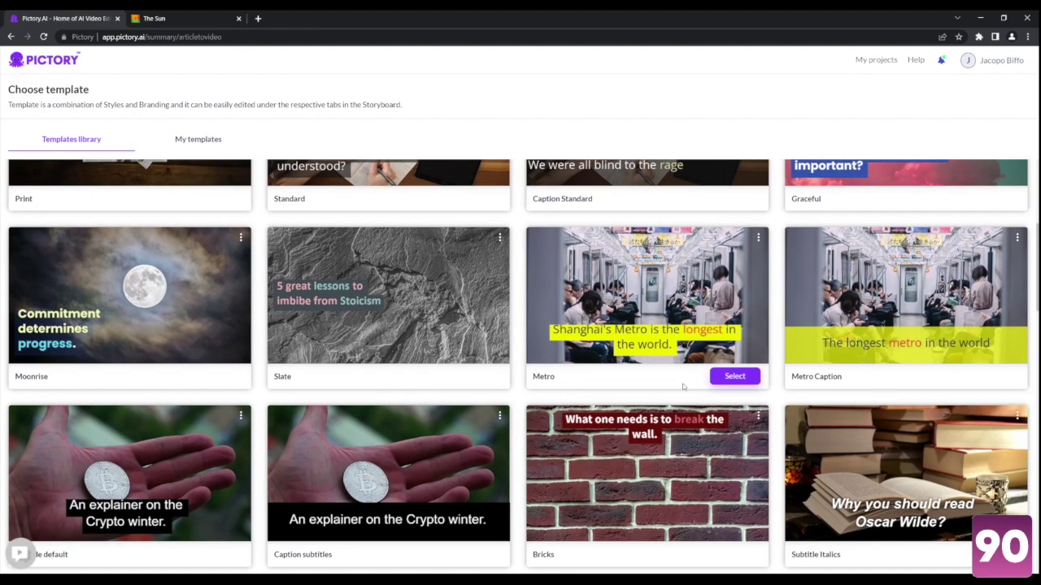
left_click(730, 375)
left_click(732, 376)
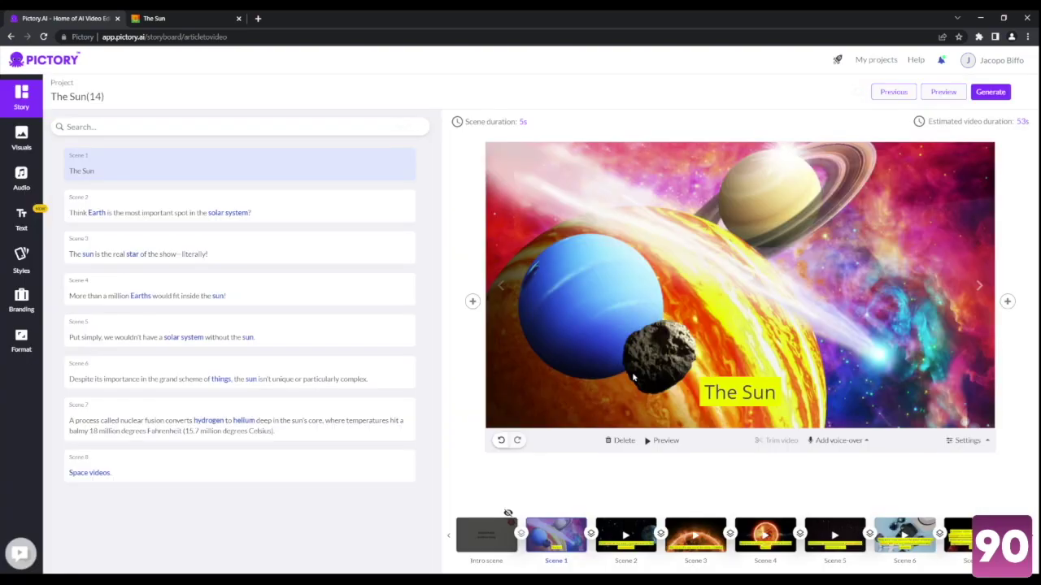
Preview scenes 2 to 5 of The Sun storyboard.
left_click(637, 542)
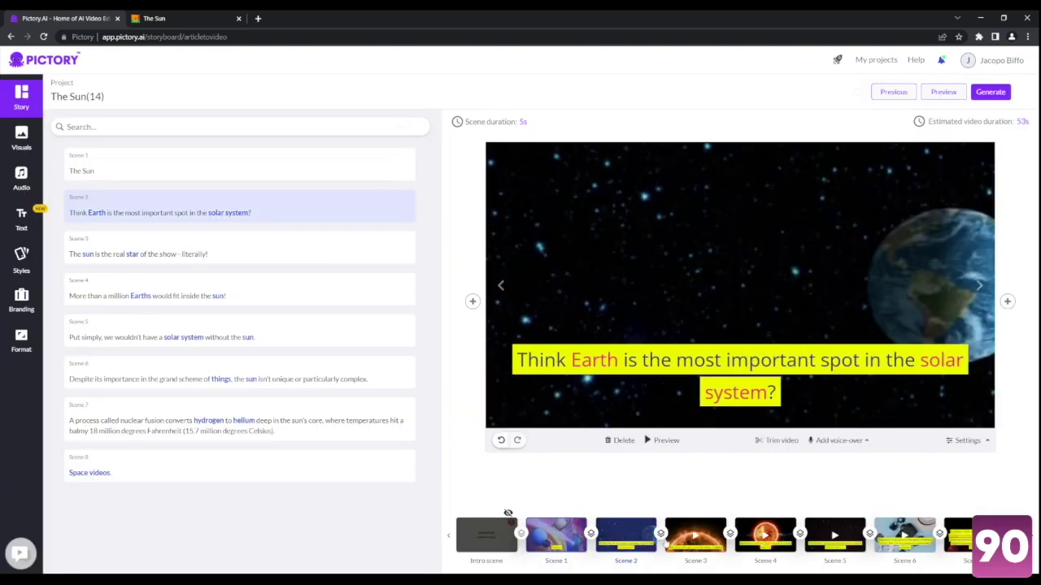
left_click(695, 536)
left_click(766, 537)
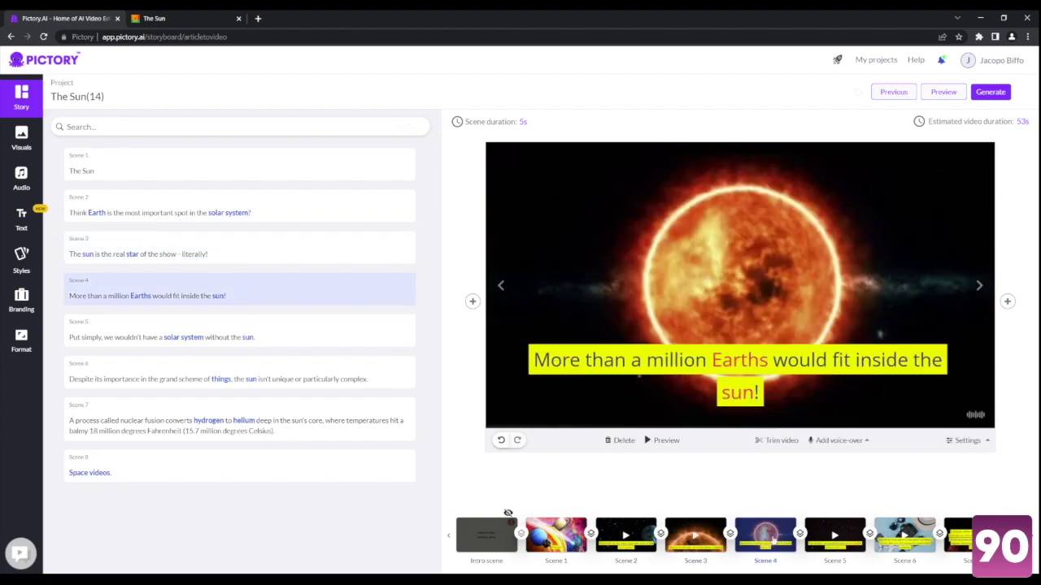
left_click(816, 541)
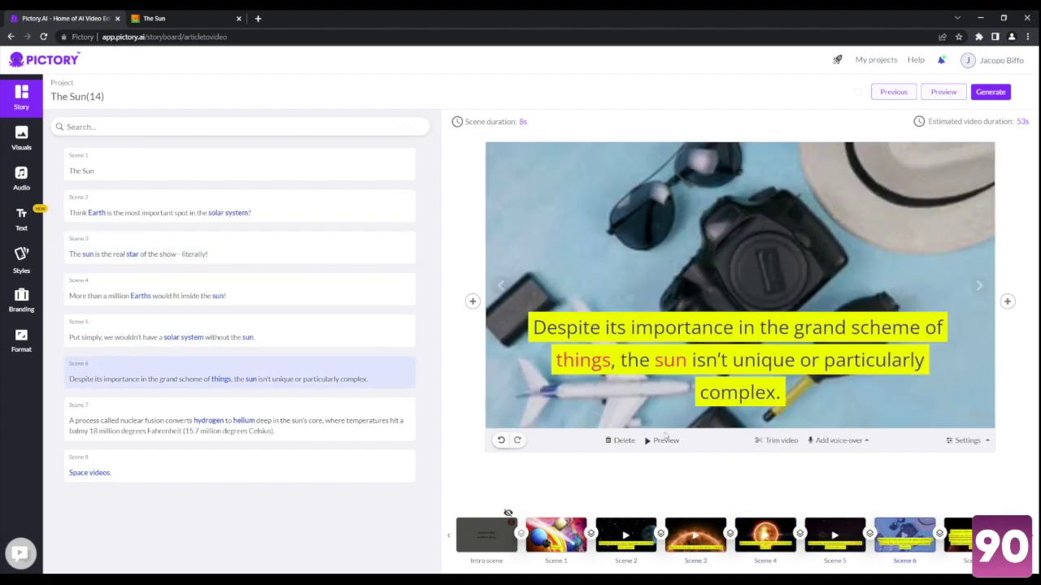
Search the stock visuals library for 'sun' footage.
left_click(15, 138)
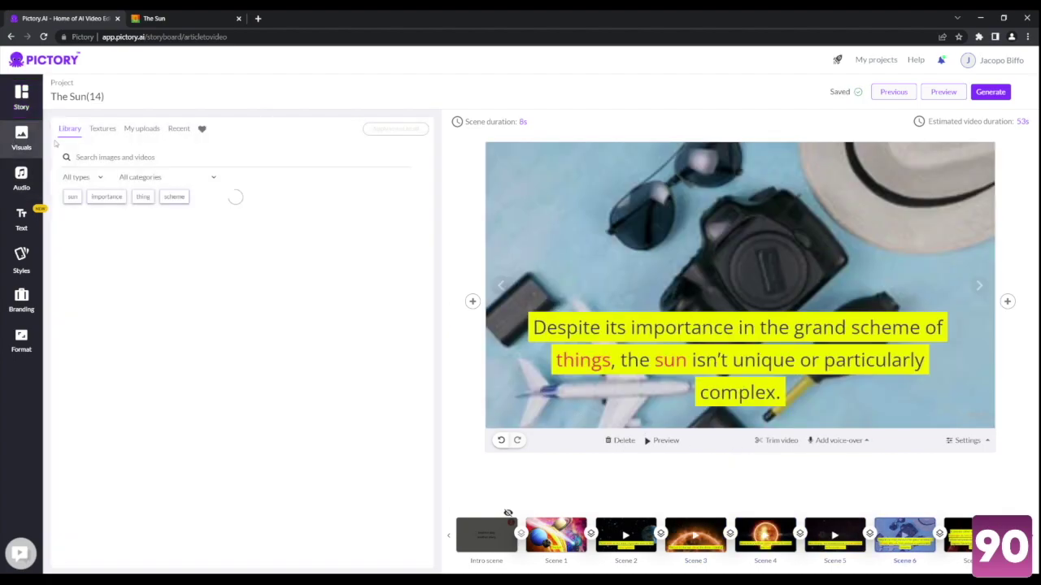
left_click(113, 157)
type("sun")
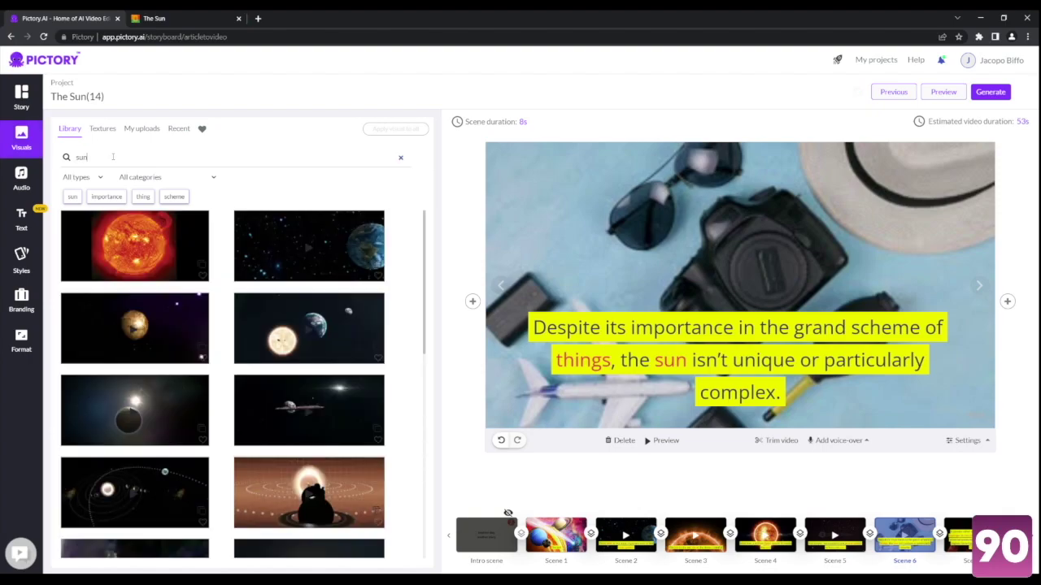
key("Return")
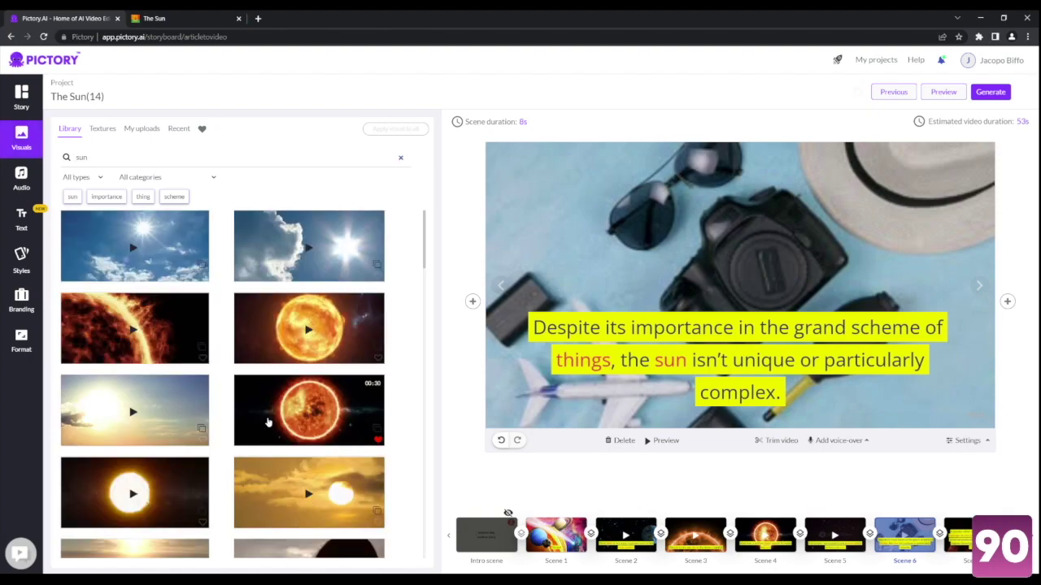
scroll(264, 439, "down", 3)
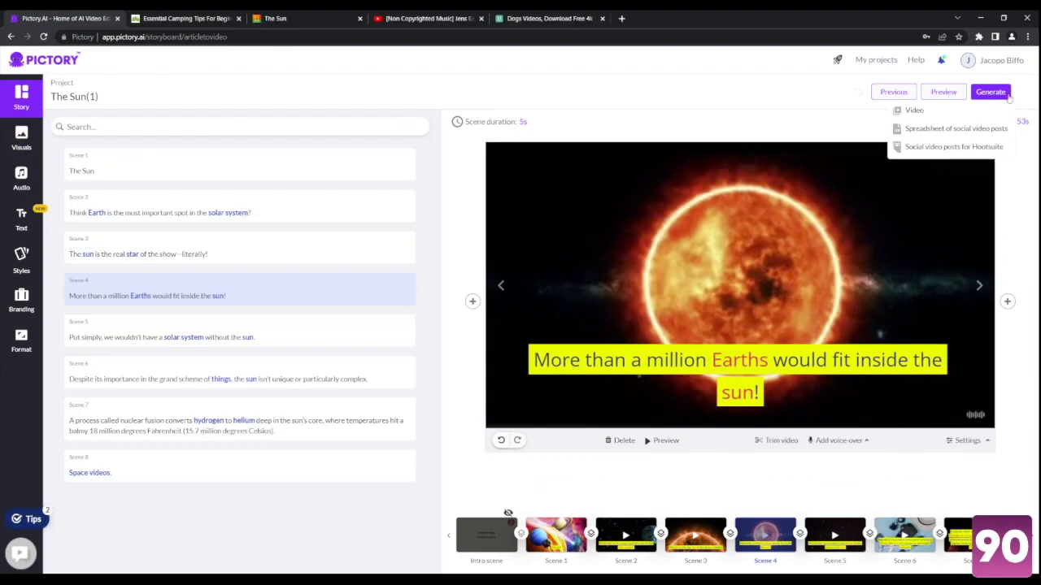
Start generating The Sun(1) video and return to the Pictory home page.
left_click(914, 110)
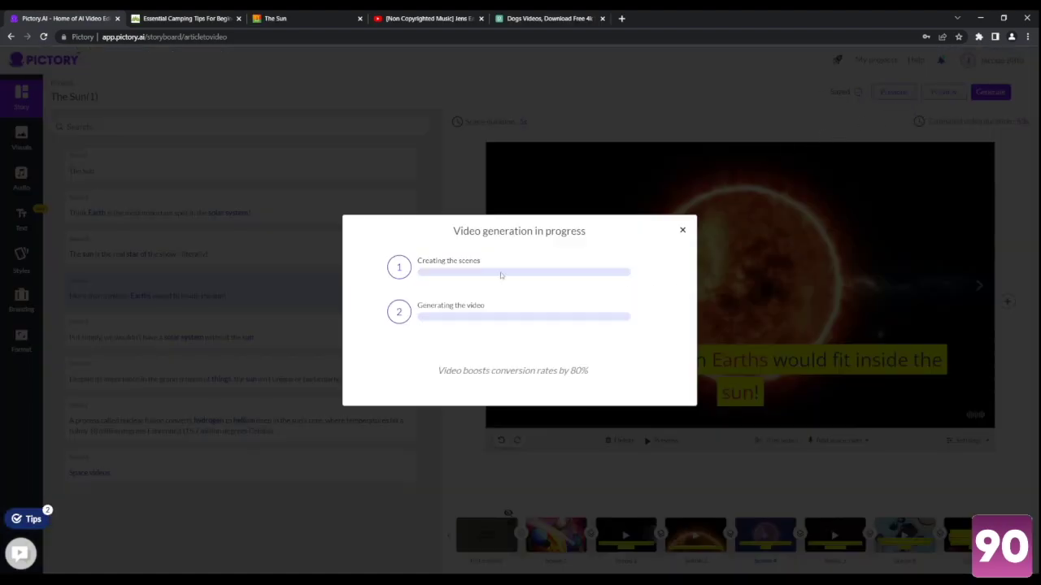
left_click(682, 232)
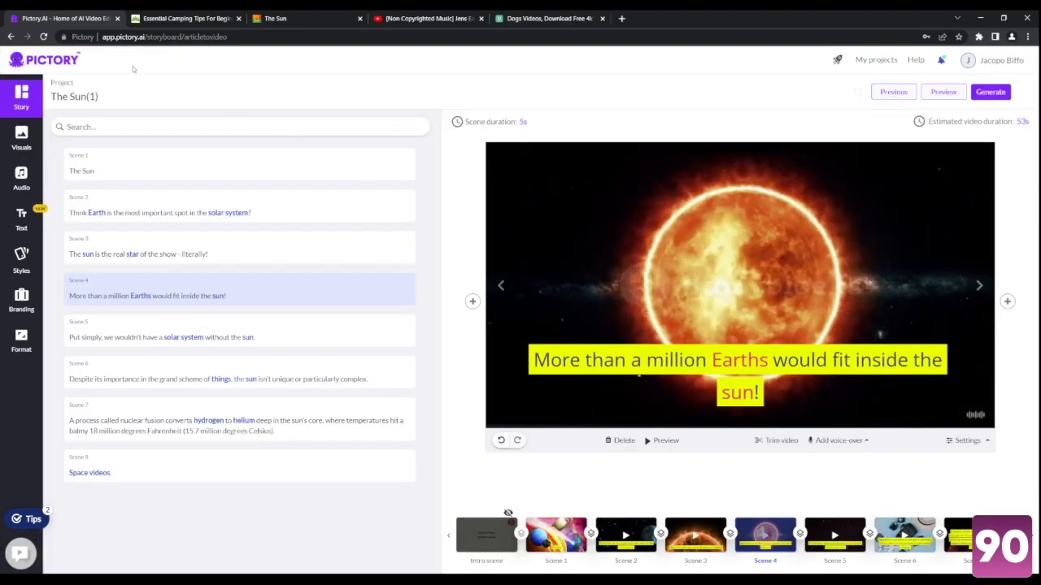
left_click(46, 57)
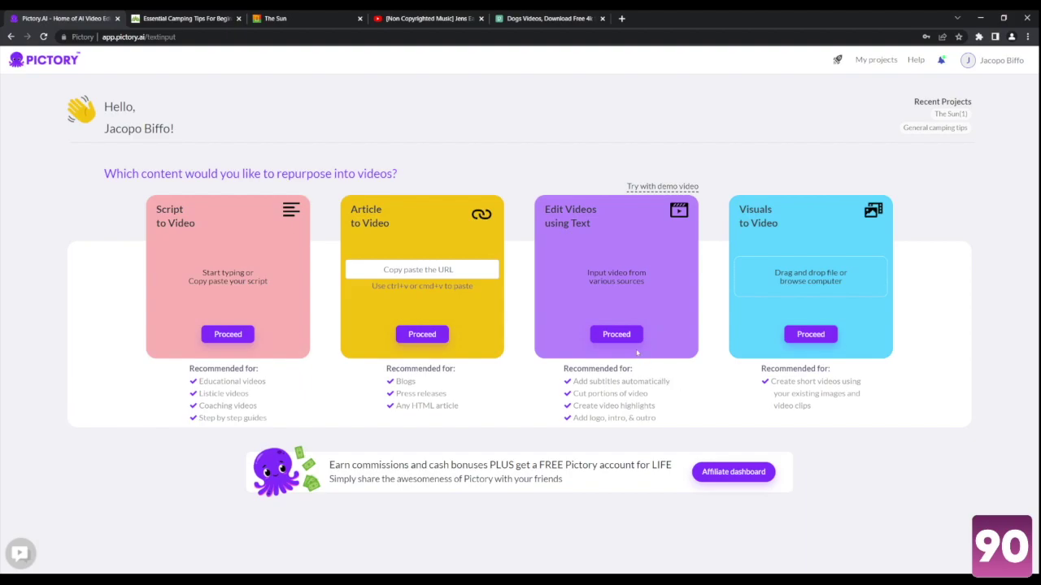
Paste the YouTube video's share link into Edit Videos using Text and transcribe it with 1 speaker.
left_click(616, 334)
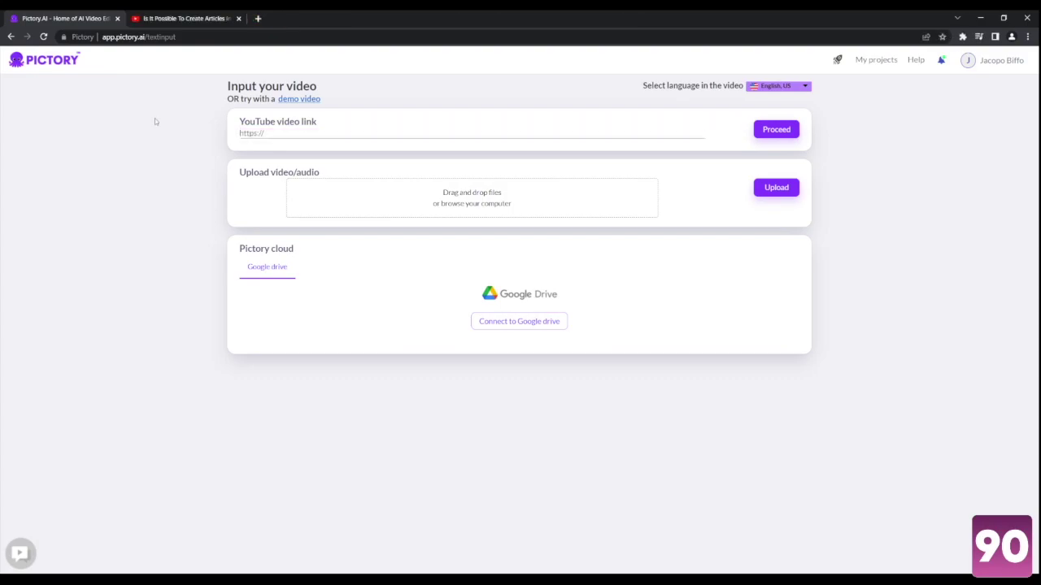
left_click(183, 17)
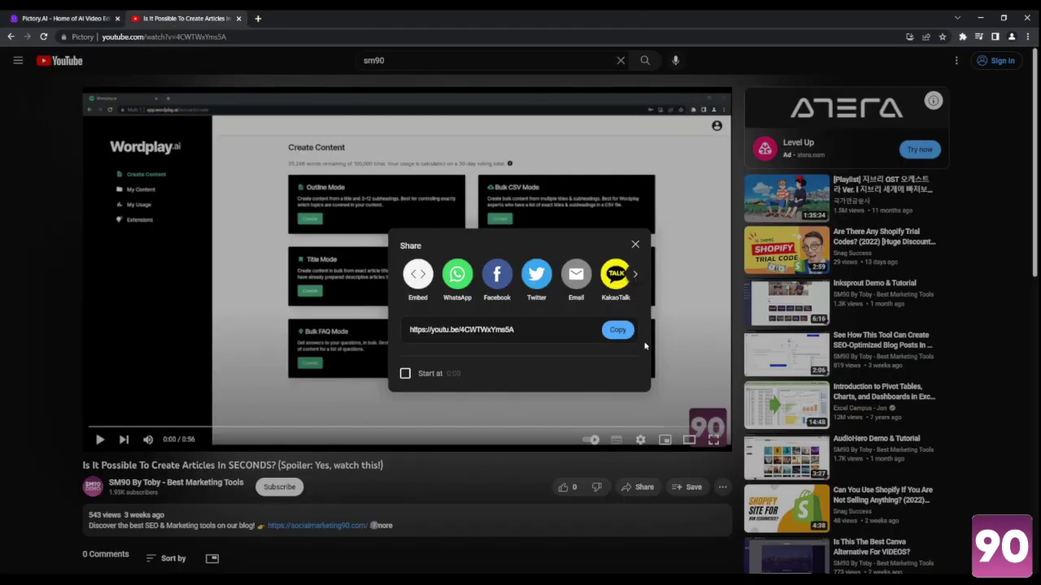
left_click(618, 329)
left_click(65, 18)
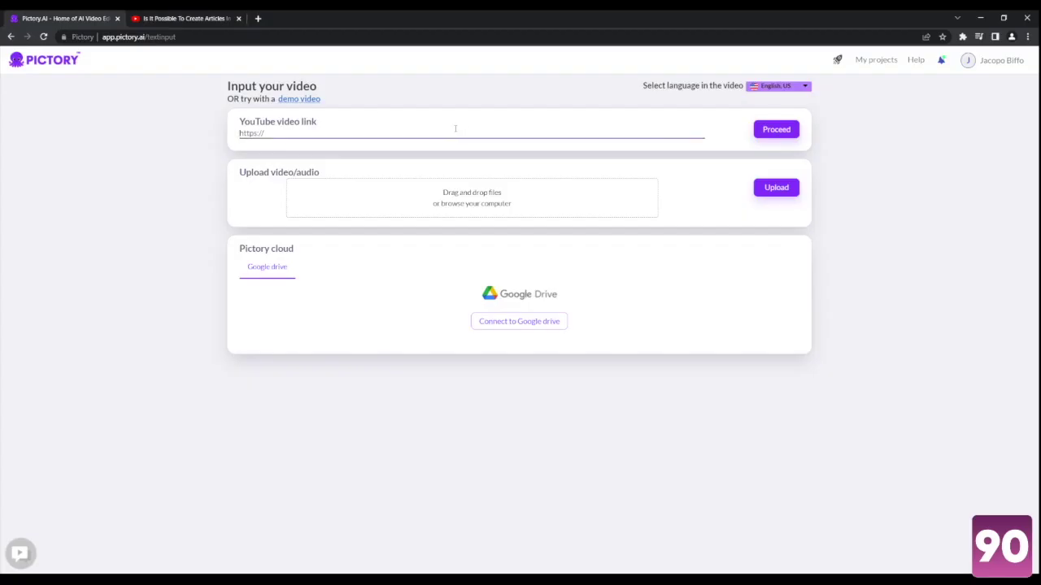
key("ctrl+v")
left_click(775, 132)
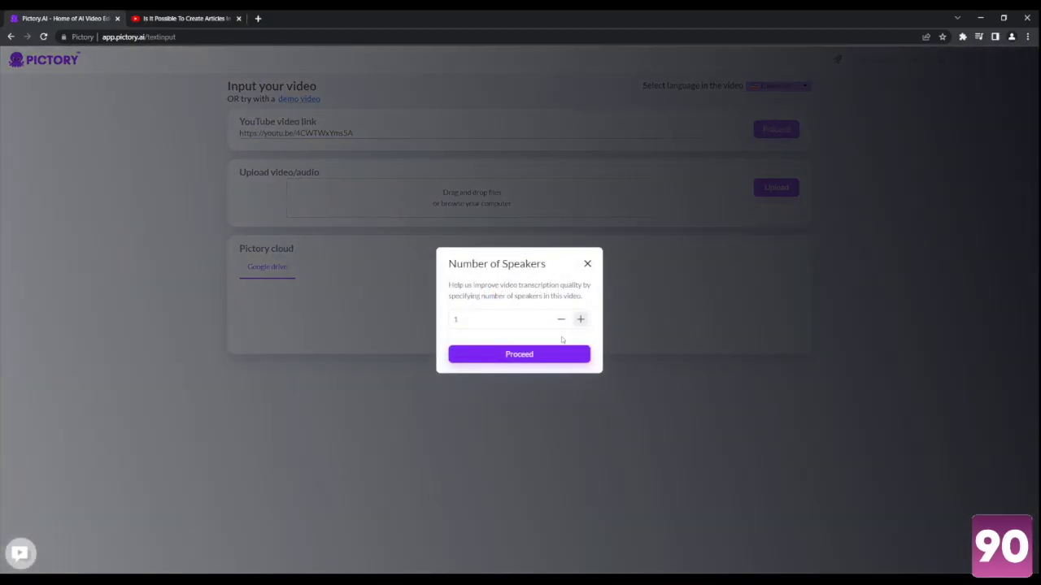
left_click(561, 353)
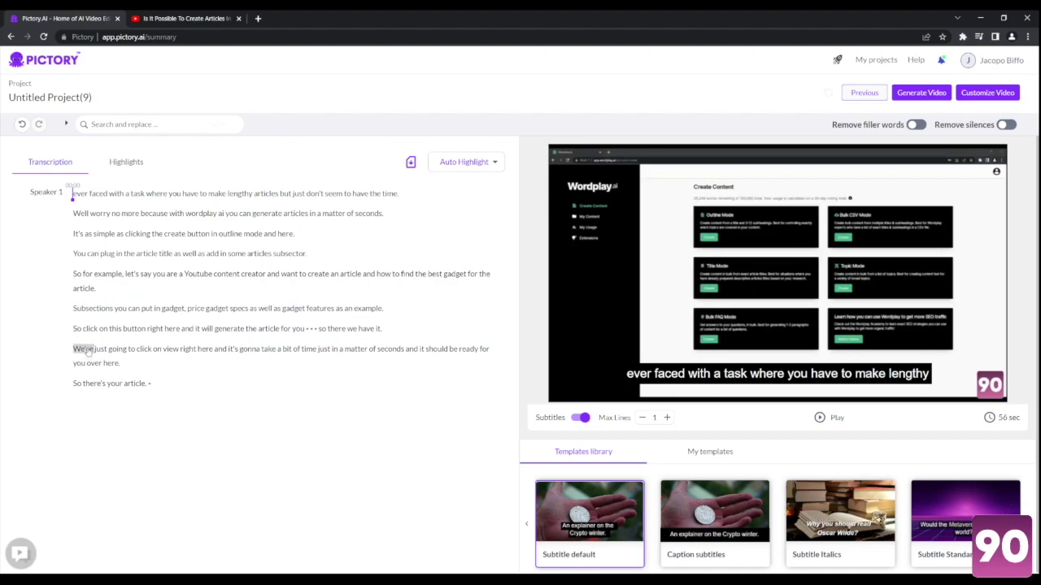
Add the 'You can plug in' and 'So for example' paragraphs to highlights and view them.
left_click_drag(69, 256, 112, 289)
right_click(112, 288)
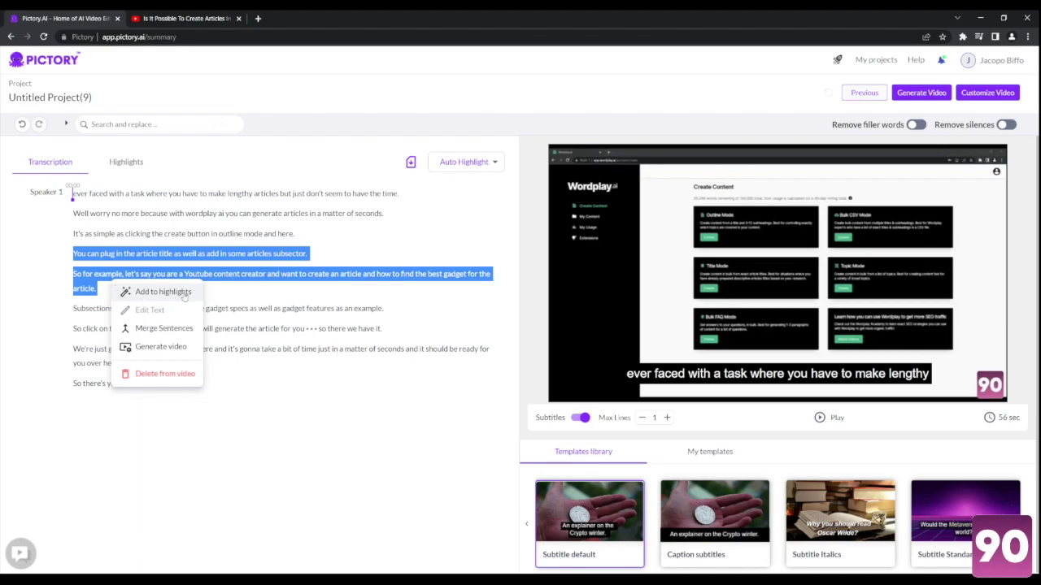
left_click(162, 292)
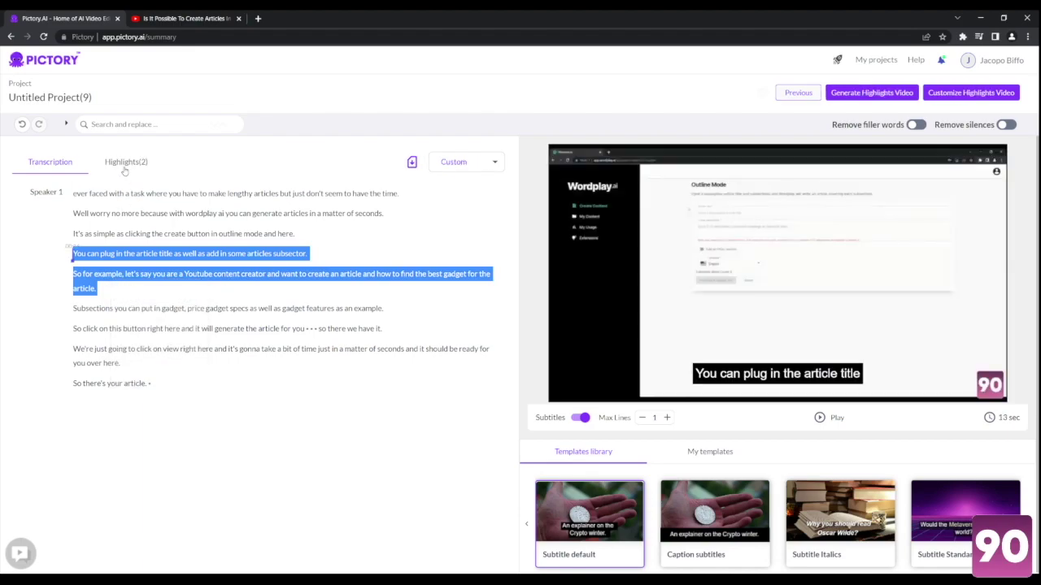
left_click(124, 166)
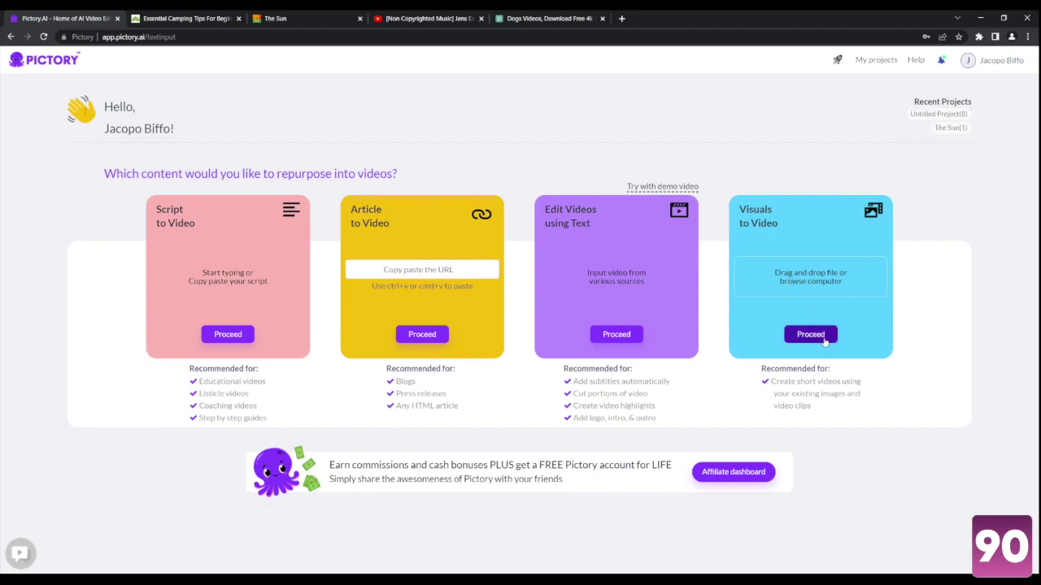
Upload Dog 3.mp4 and Dog 2.mp4 to a Visuals to Video project and continue to templates.
left_click(825, 342)
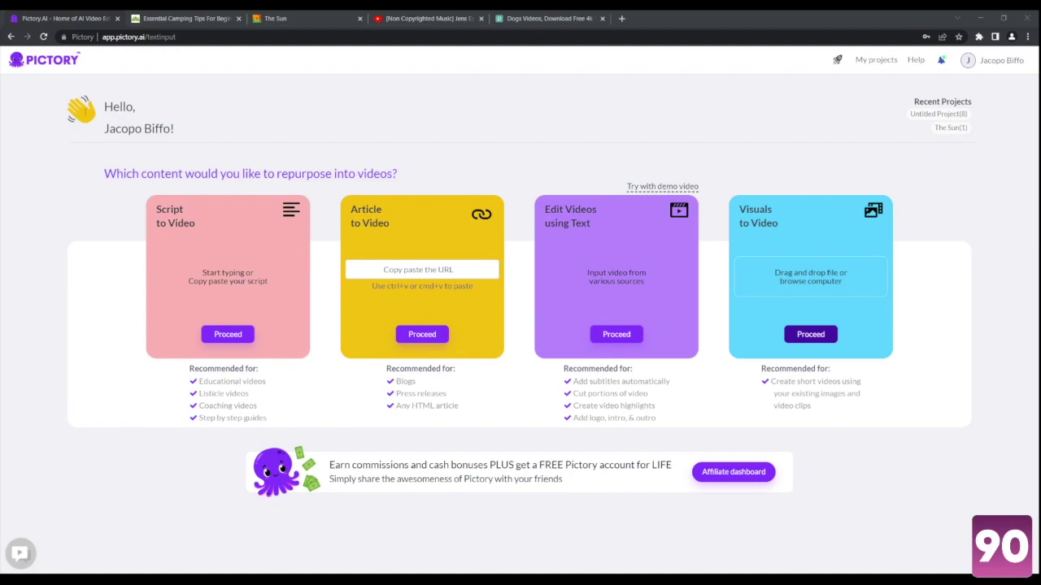
key("Return")
left_click(537, 18)
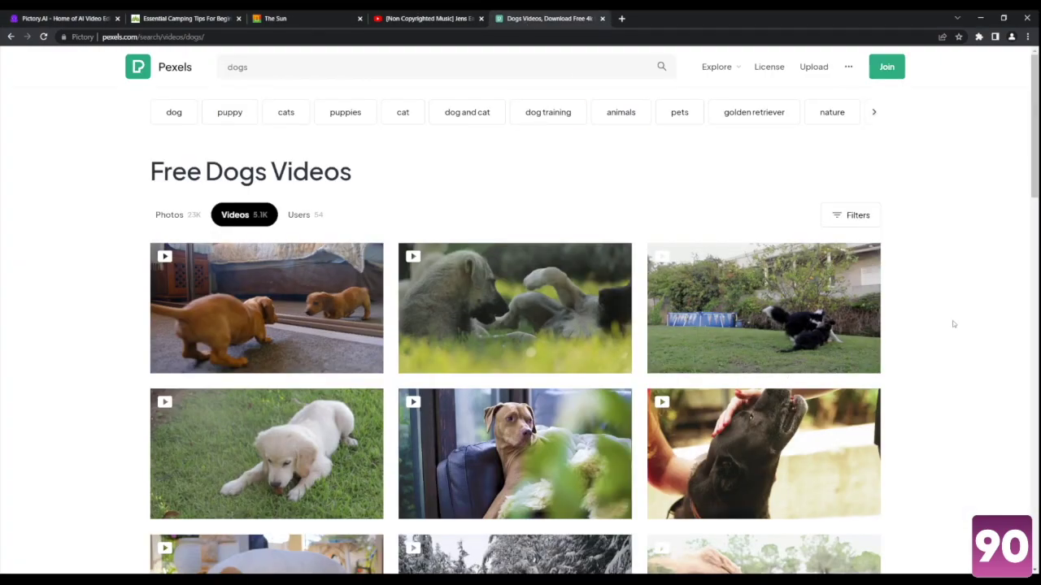
left_click(87, 22)
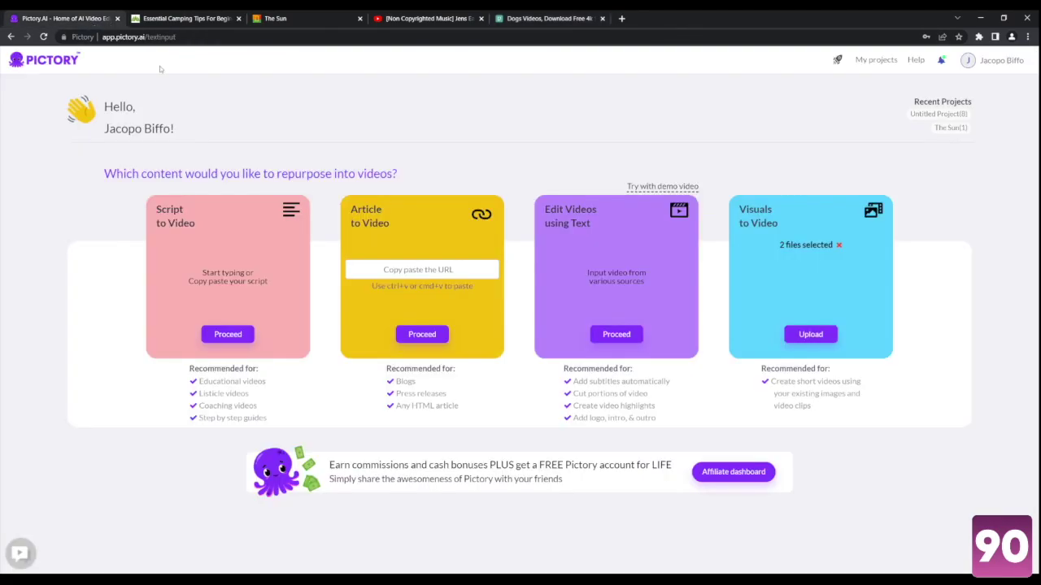
left_click(817, 334)
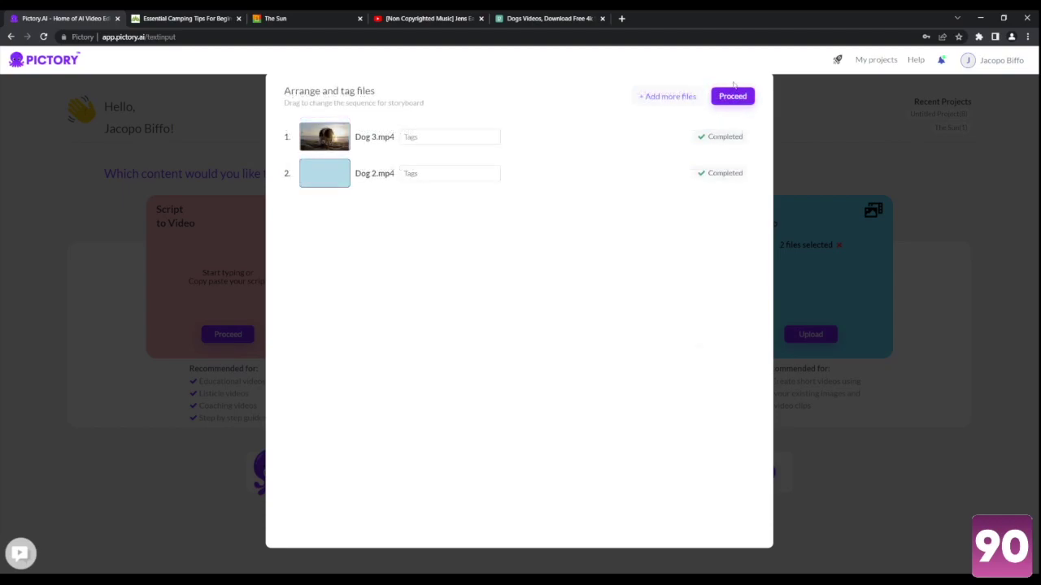
left_click(732, 96)
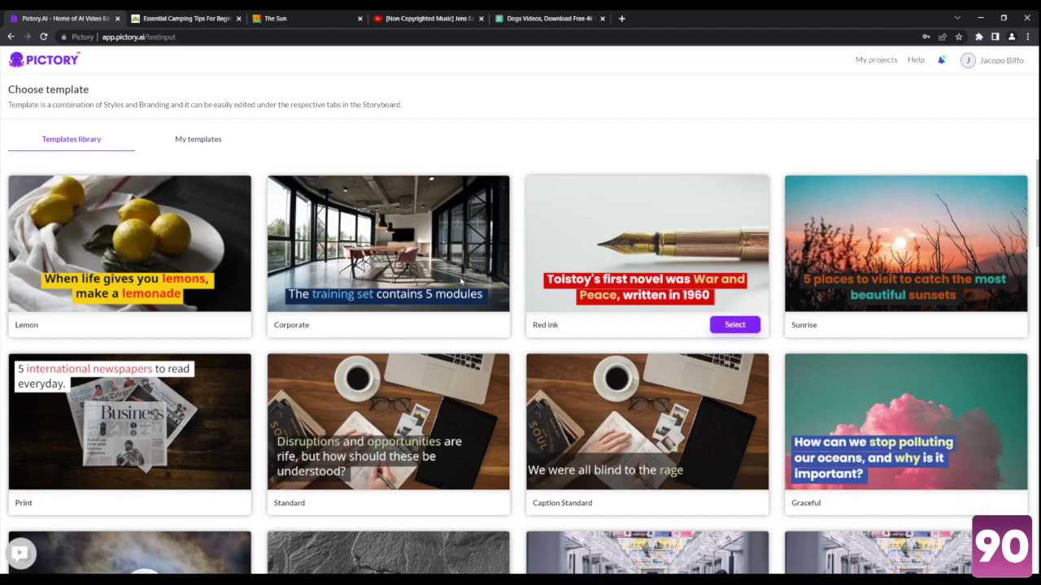
Build the dog storyboard from the Corporate template with the chosen aspect ratio.
left_click(477, 325)
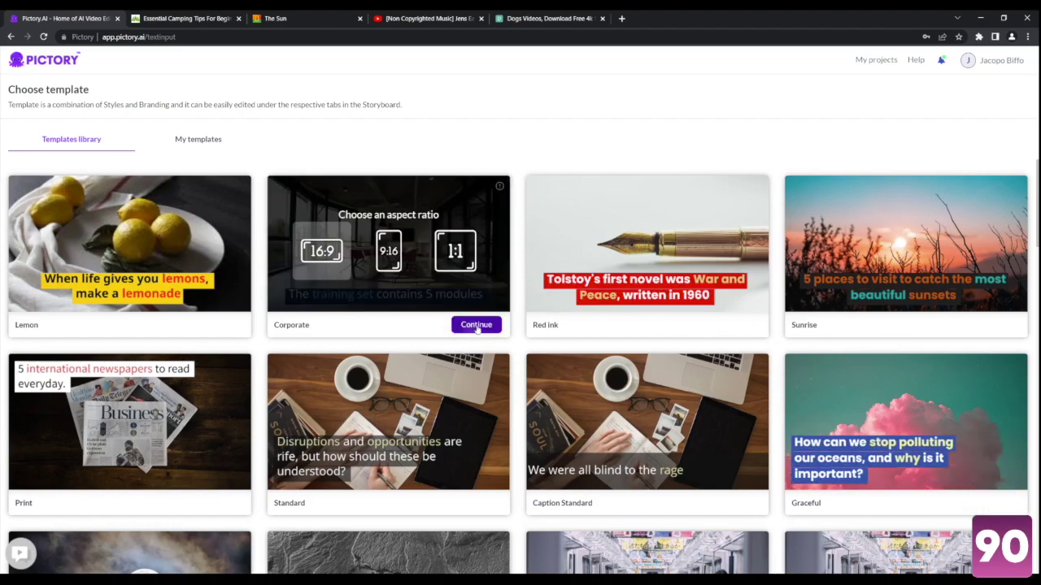
left_click(474, 325)
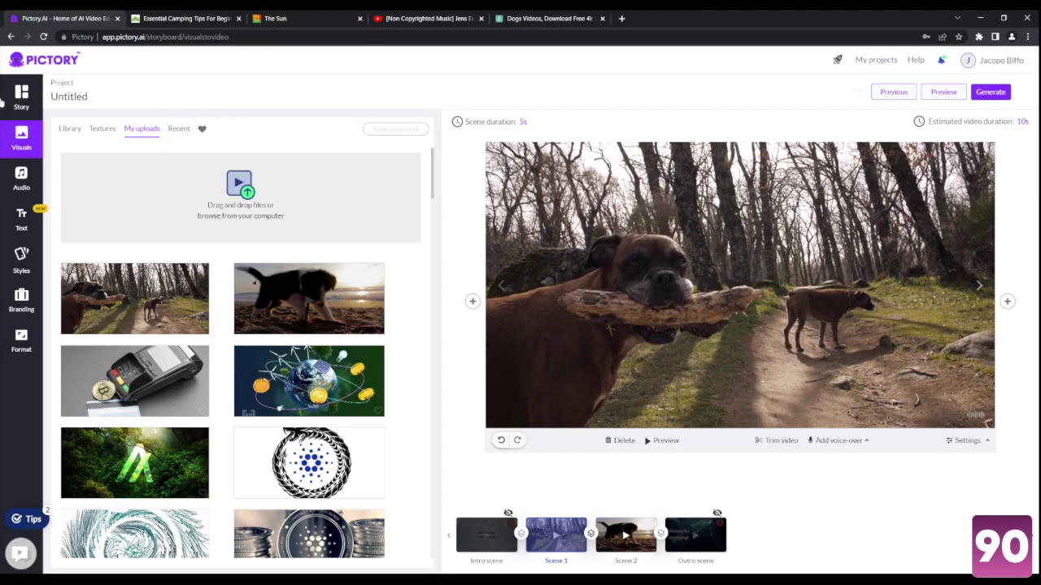
Add the heading 'Dog Adventure' to Scene 1 and move it to the bottom.
left_click(20, 213)
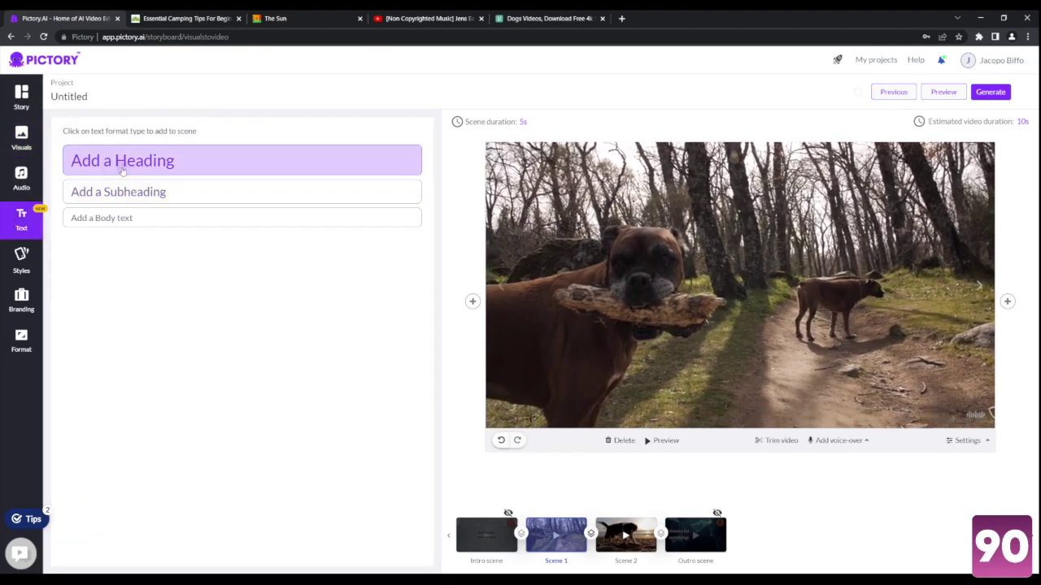
left_click(218, 169)
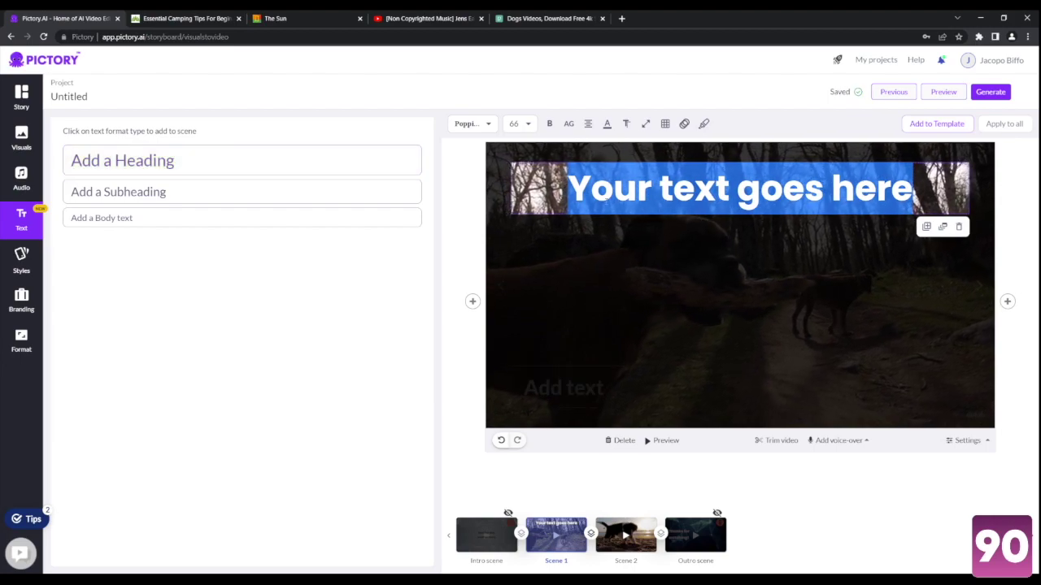
triple_click(954, 198)
type("Dog Adventure")
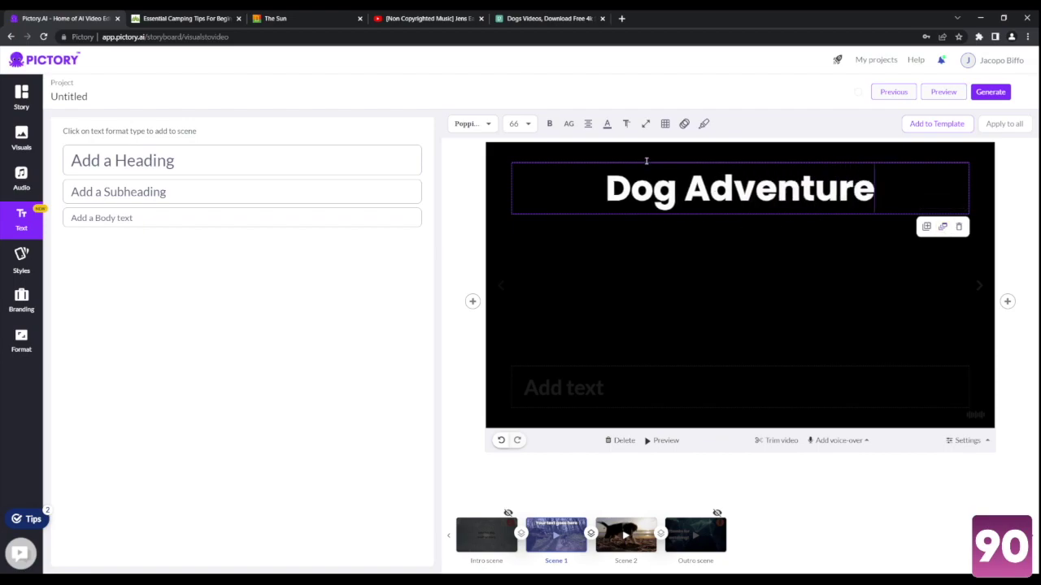
left_click(640, 238)
left_click_drag(631, 195, 636, 388)
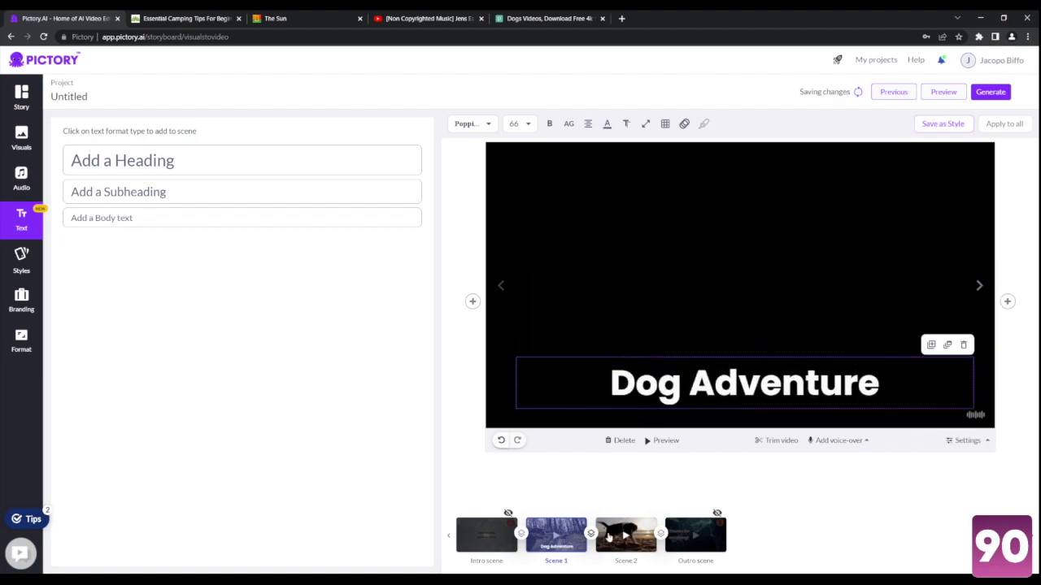
Caption Scene 2 with the text 'Dog adventure 2'.
left_click(639, 533)
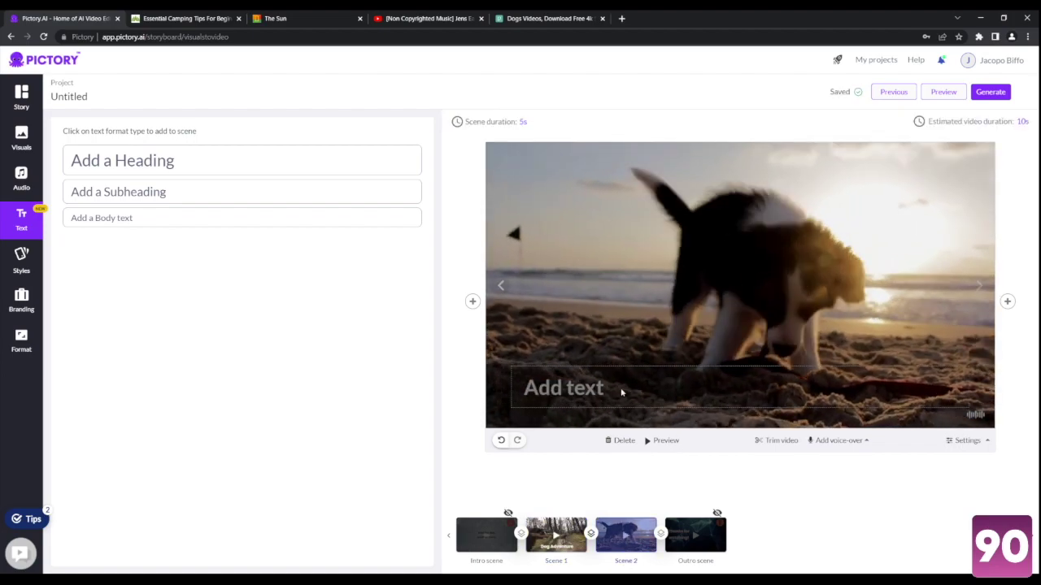
left_click(597, 392)
type("Dog ad")
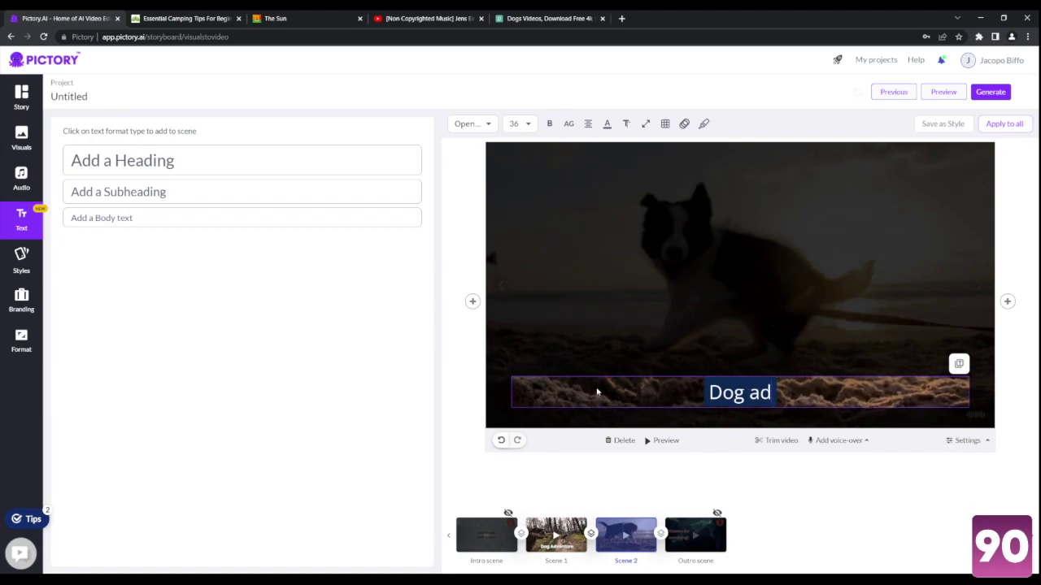
type("venture 2")
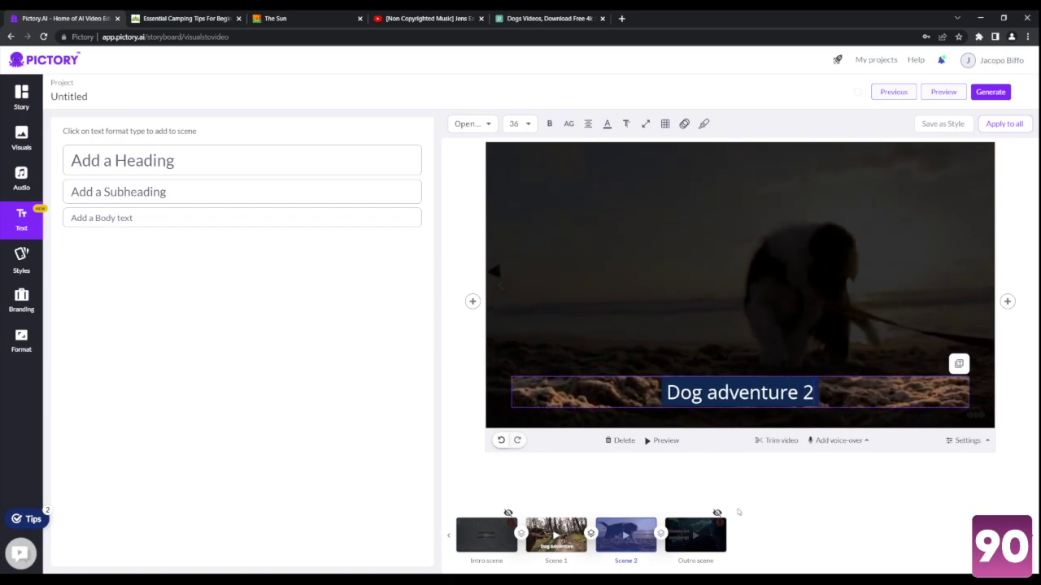
left_click(480, 407)
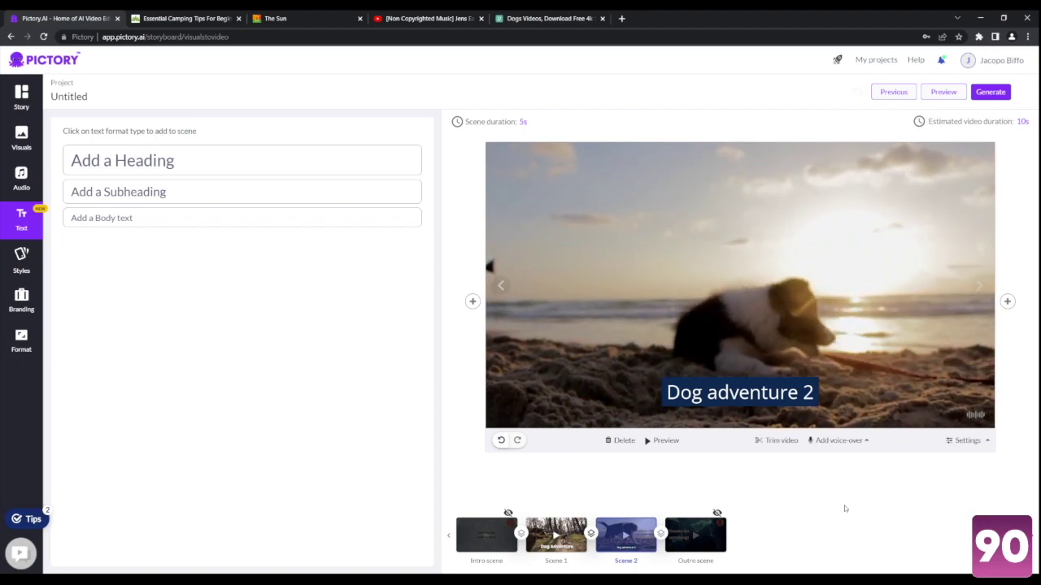
Browse the background music library, keeping Crunch Roll as the dog video's track.
left_click(21, 179)
scroll(383, 316, "down", 10)
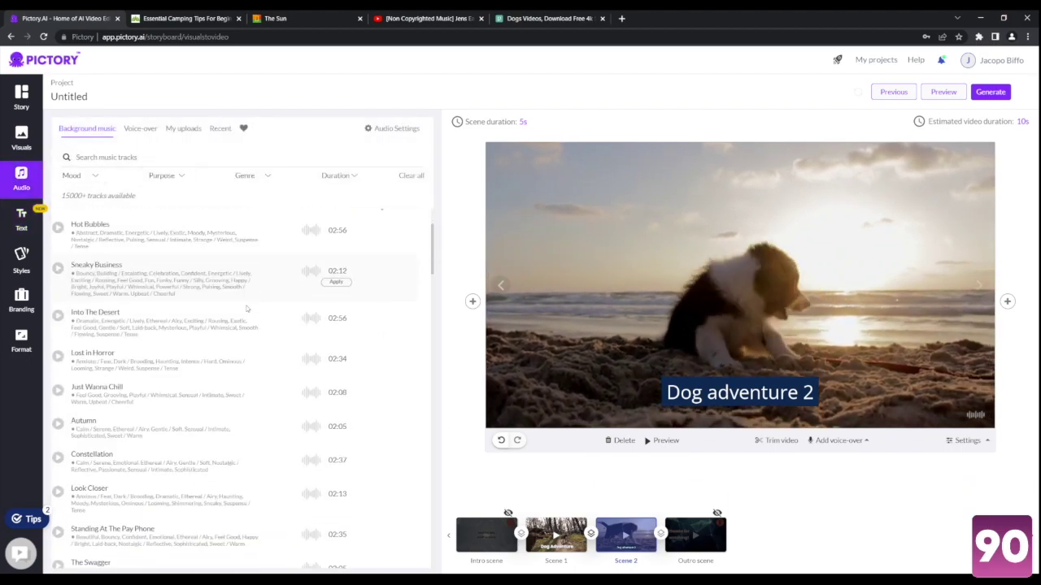
scroll(253, 352, "down", 4)
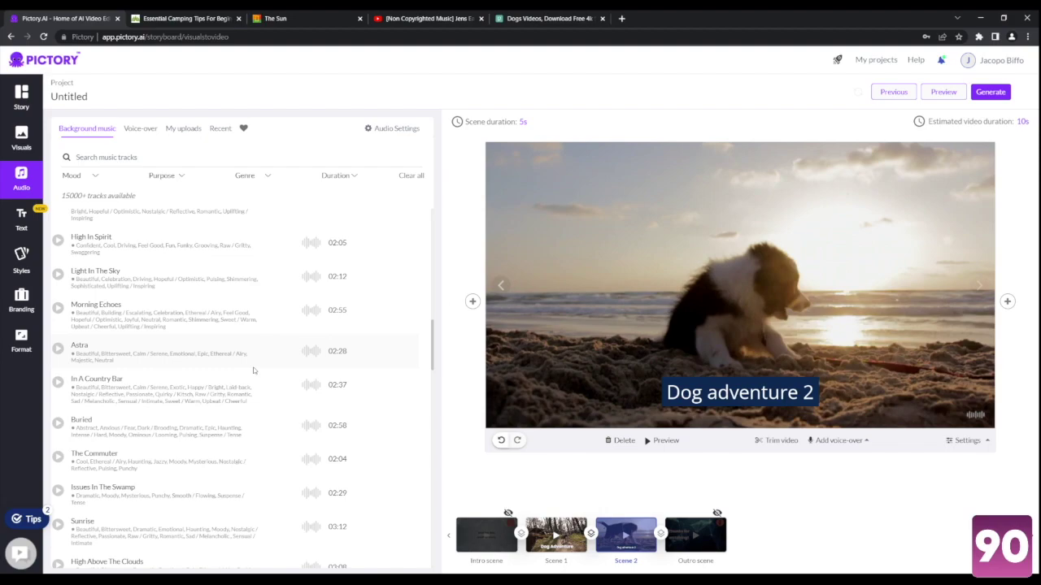
scroll(253, 371, "up", 15)
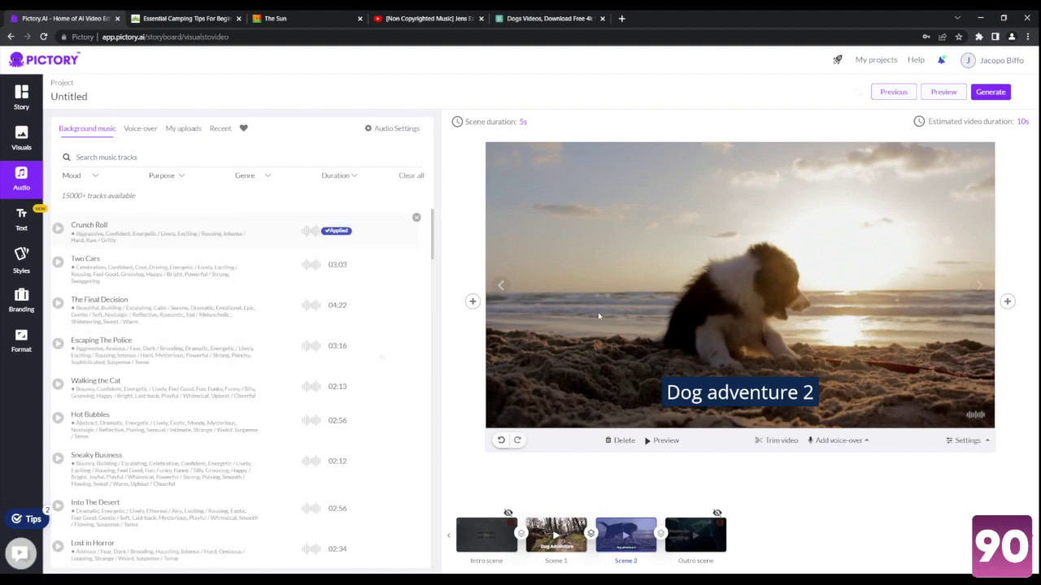
left_click(993, 92)
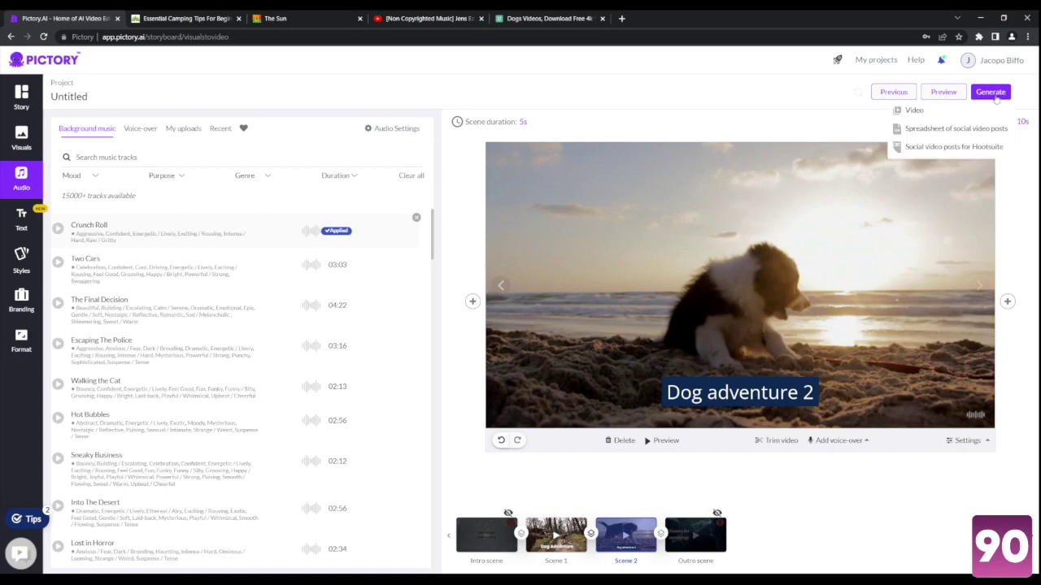
Start rendering the dog video as a Video output.
left_click(917, 112)
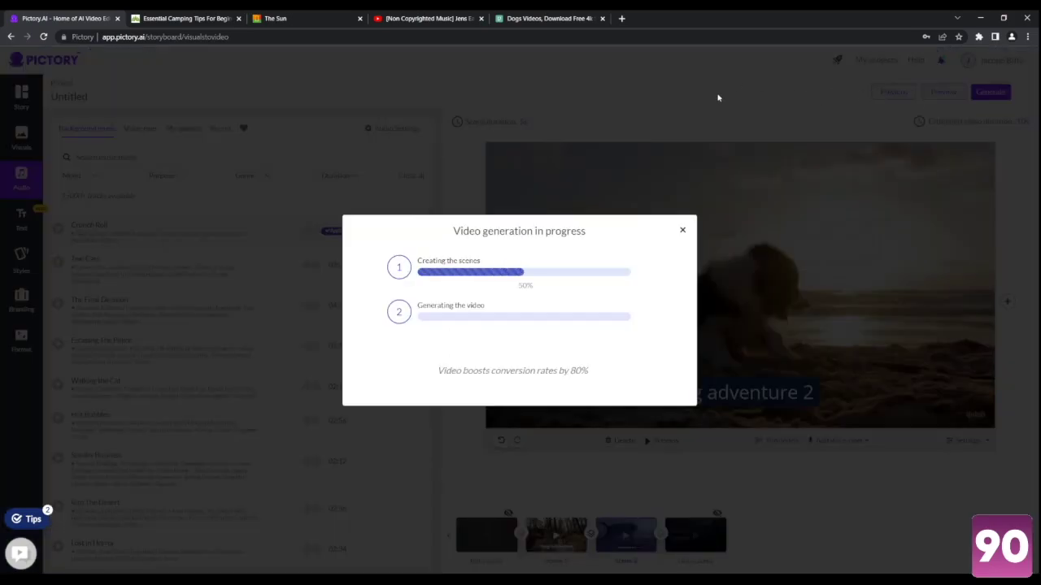